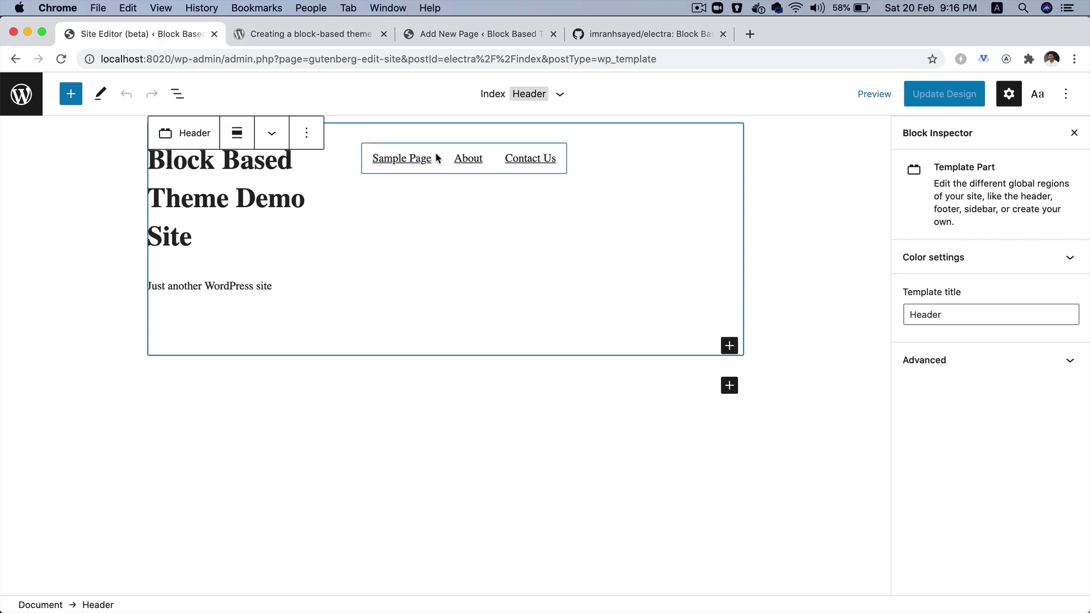
Switch to the browser tab with the live site's new page
click(505, 39)
Visit the home page, then switch to the 'Creating a block-based theme' tutorial tab
click(116, 84)
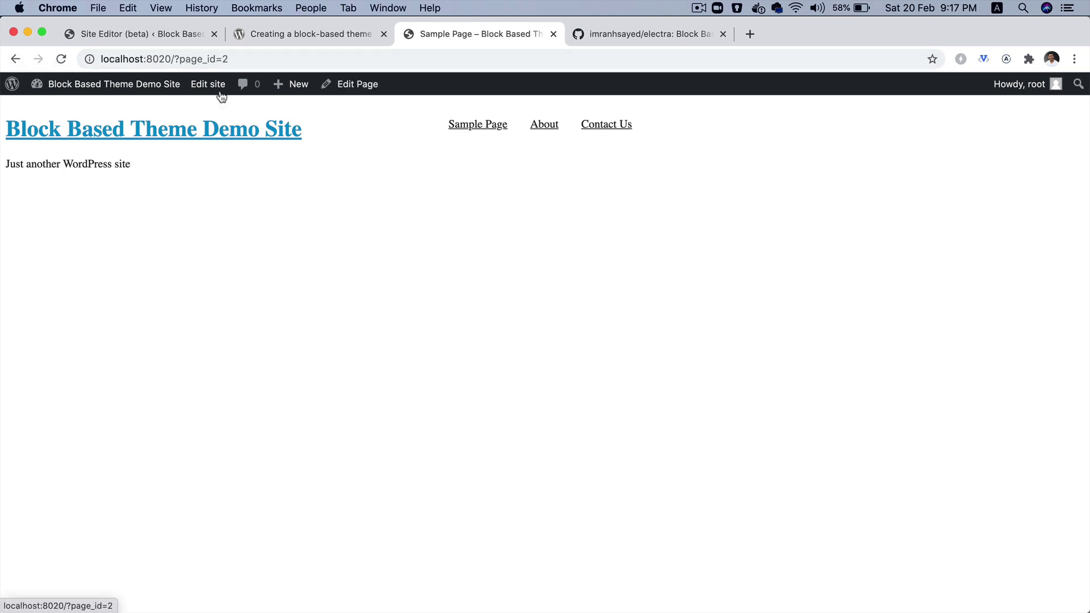
click(12, 59)
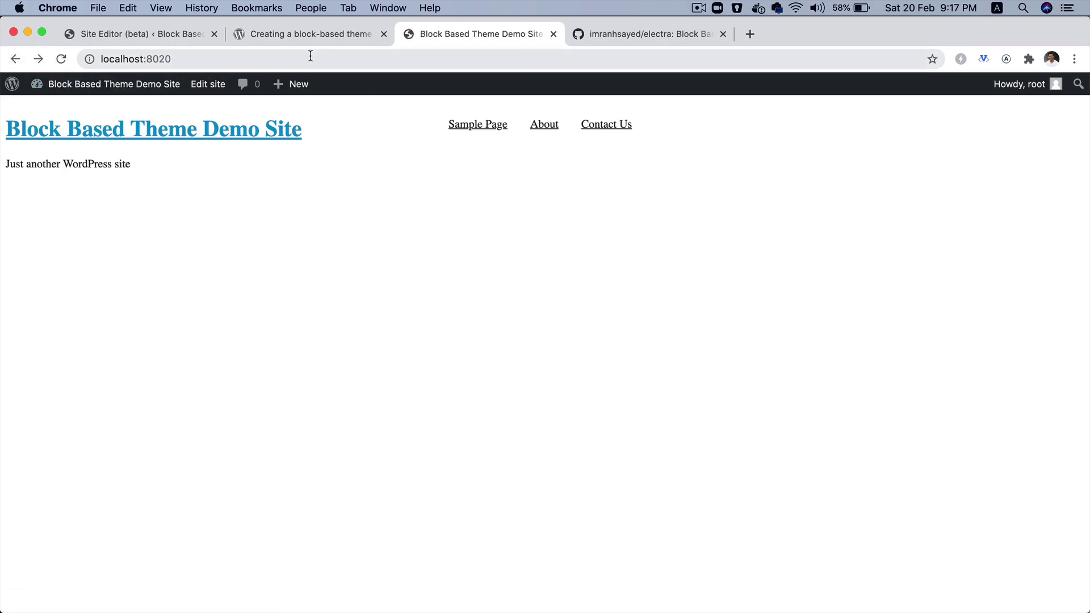
click(295, 34)
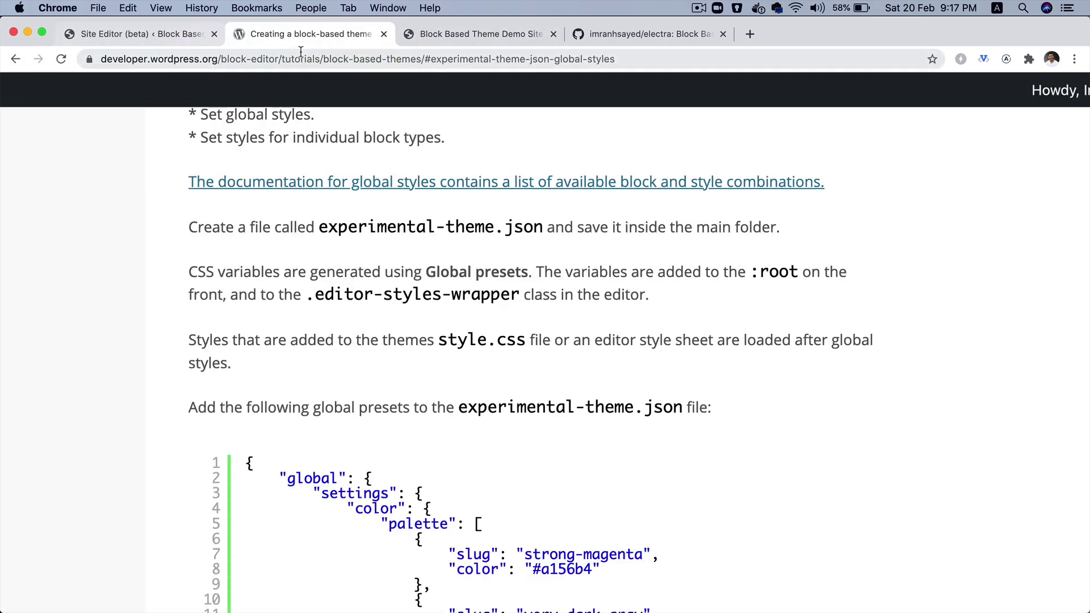
Set permalinks to Post name, save, and open Sample Page on the site to check its URL
key(ctrl+Tab)
click(53, 84)
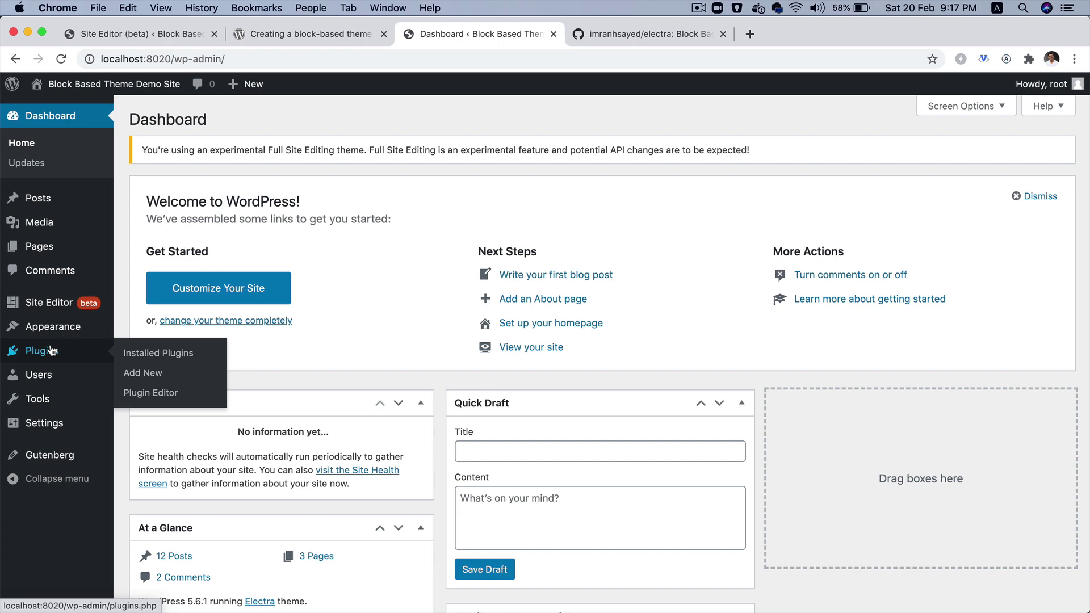
mouse_move(44, 423)
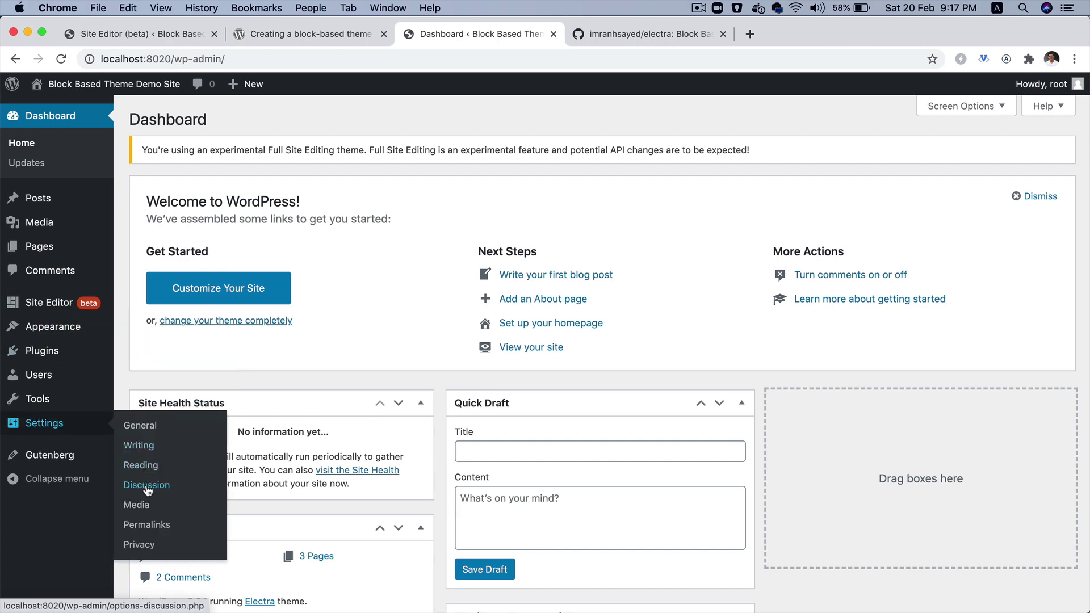
click(149, 525)
scroll(243, 448, down, 5)
click(164, 317)
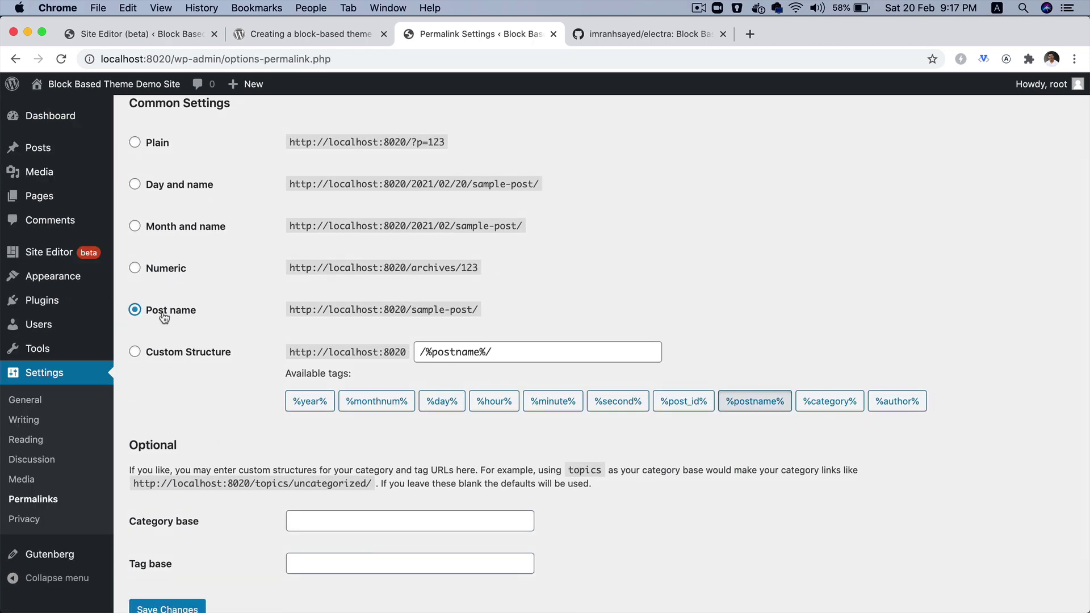
click(168, 607)
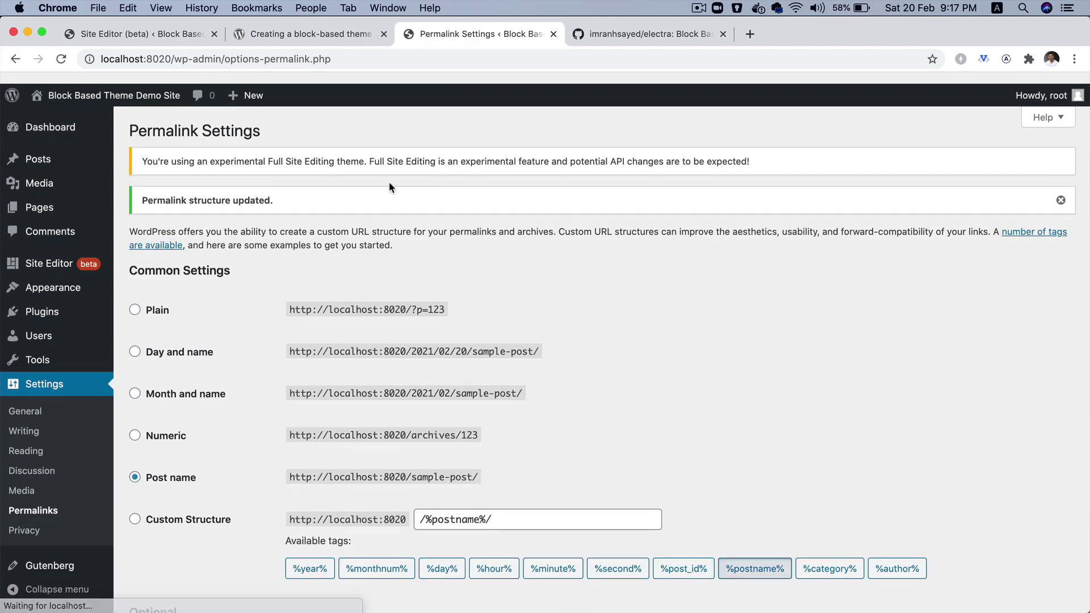
click(89, 79)
click(490, 126)
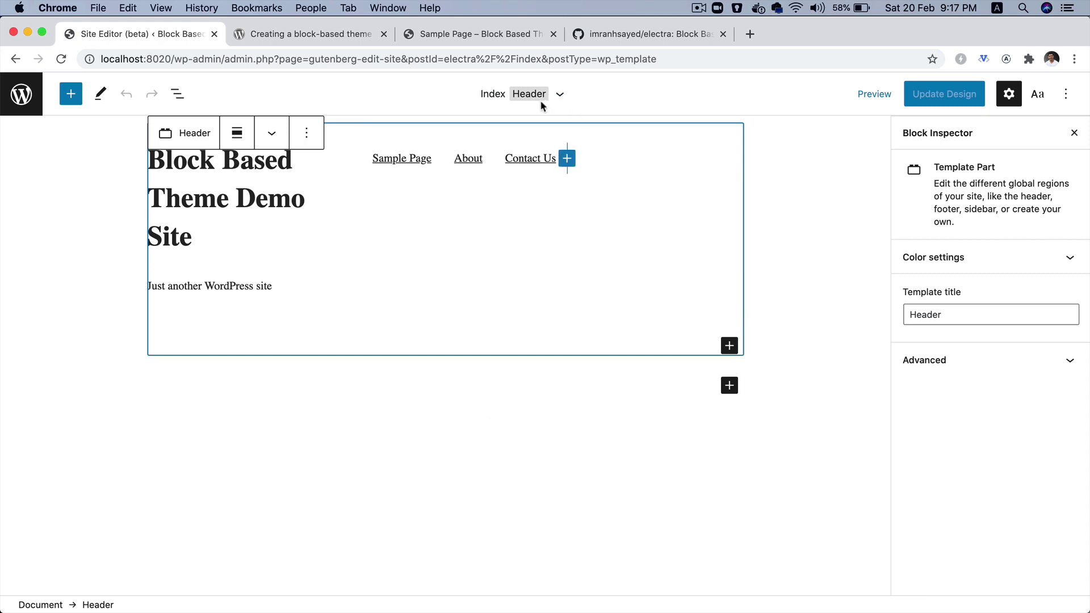
click(557, 95)
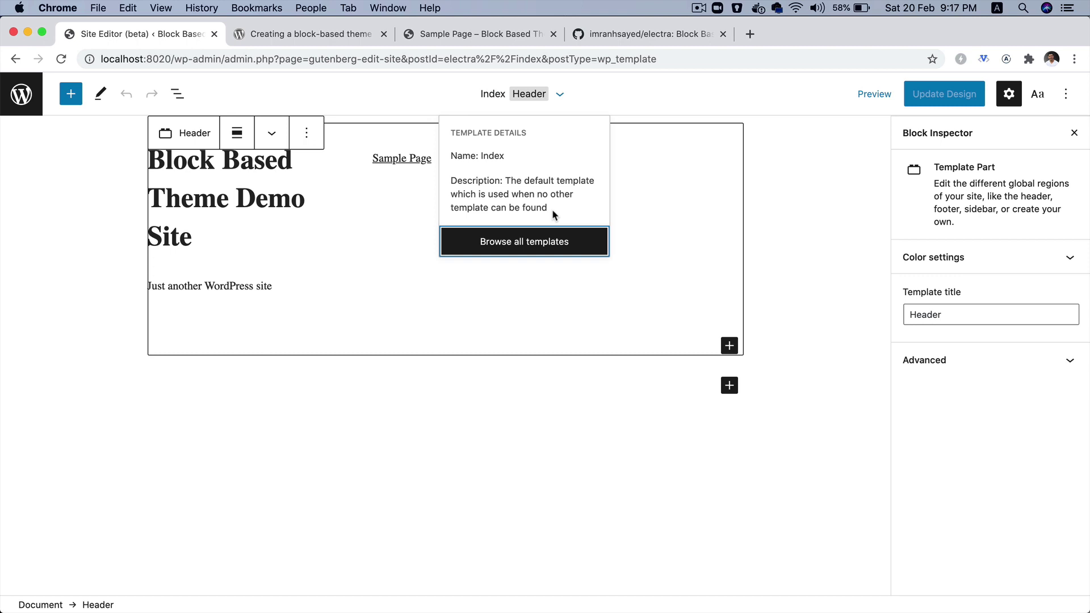
click(524, 242)
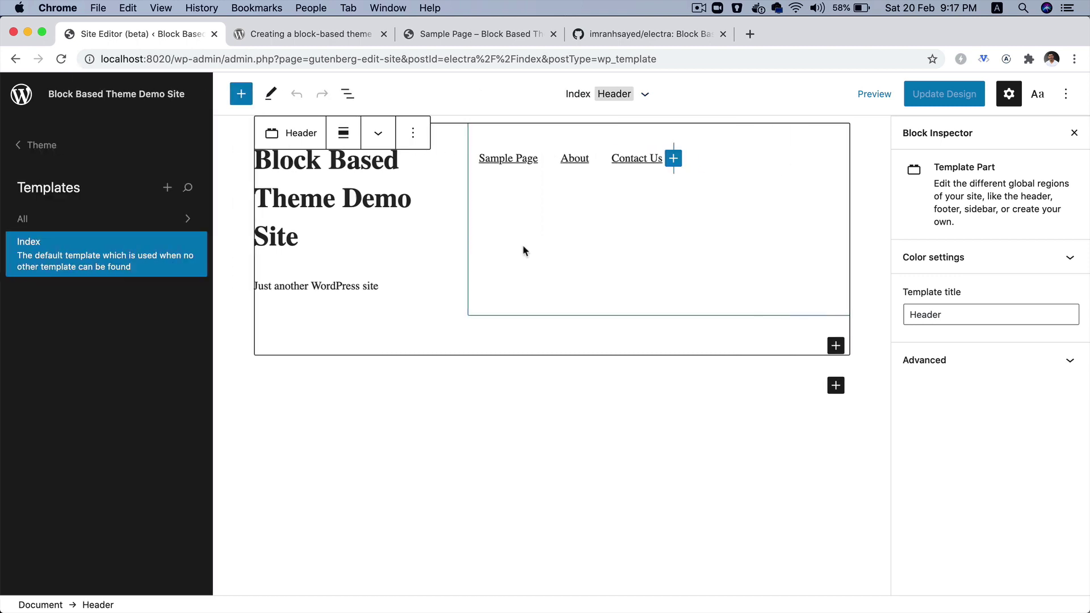
click(19, 146)
click(83, 235)
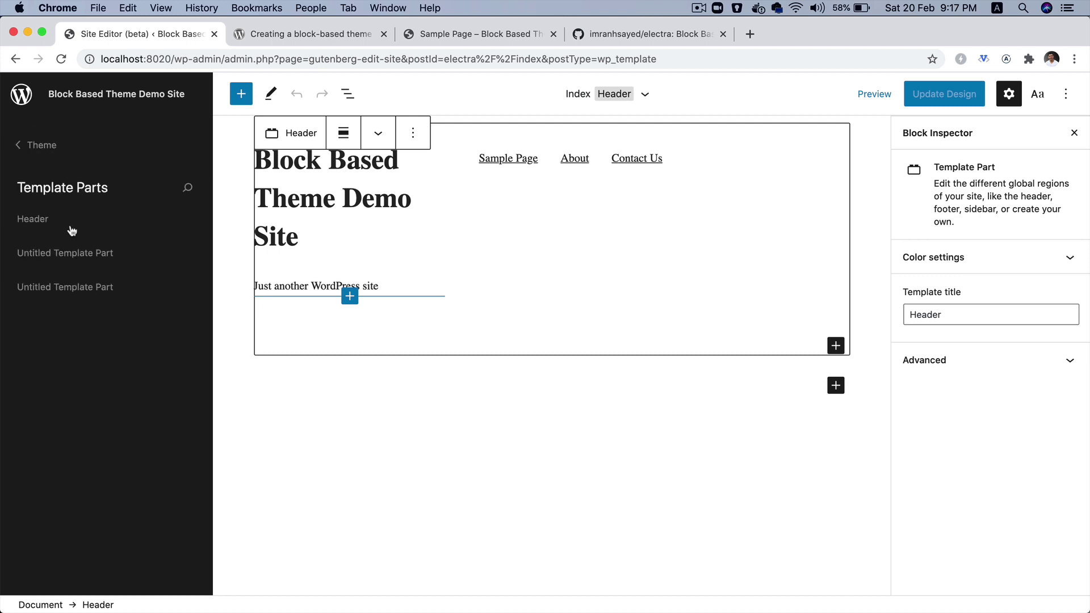
mouse_move(66, 226)
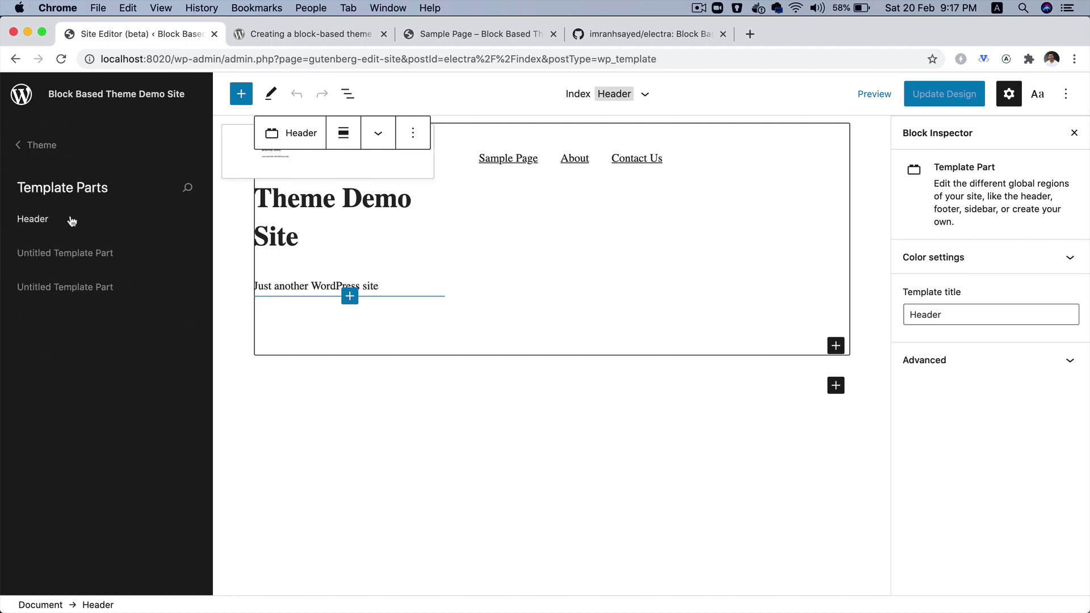
click(27, 144)
Below the header, insert a Template Part block as a brand-new empty template part
click(390, 336)
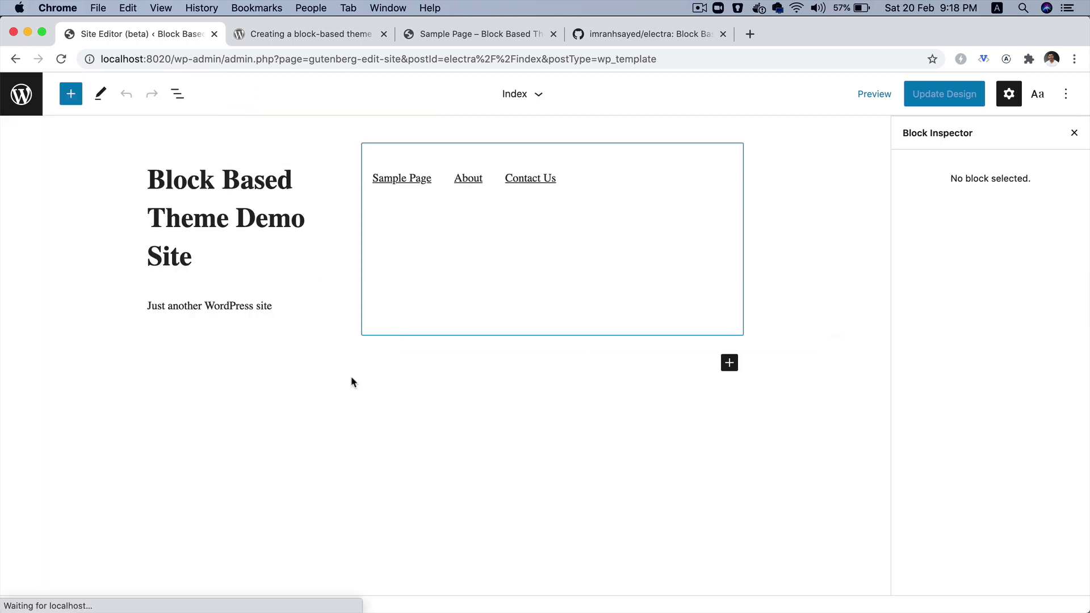
click(516, 367)
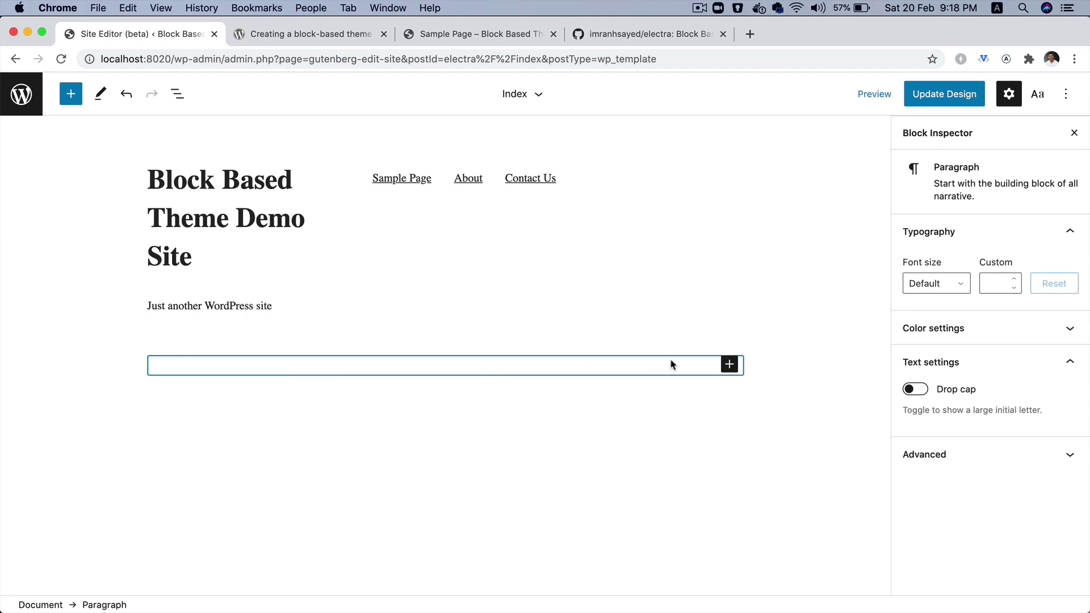
click(729, 364)
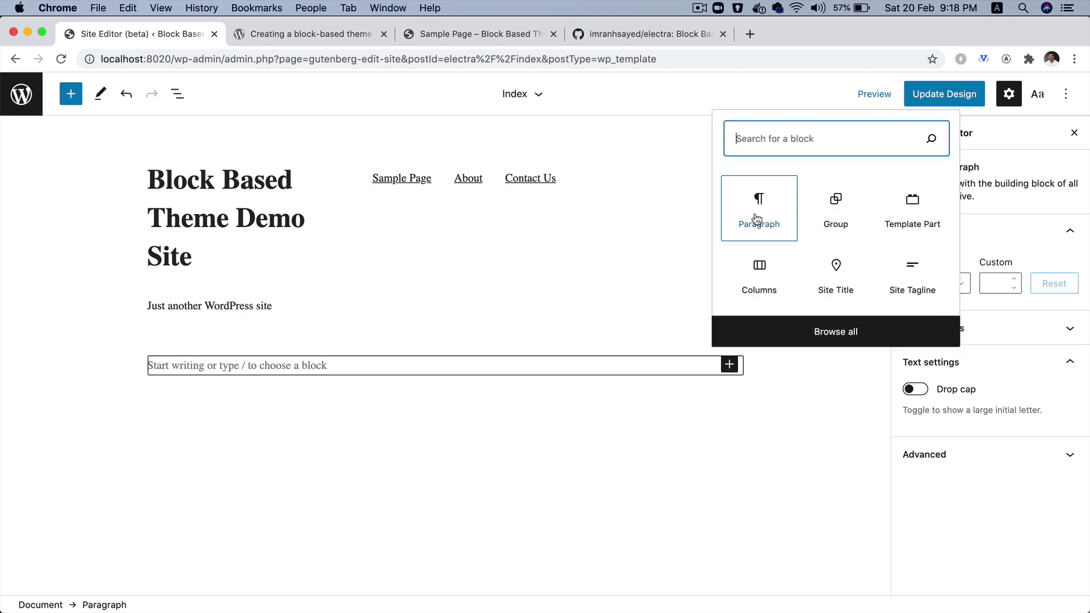
text(tem)
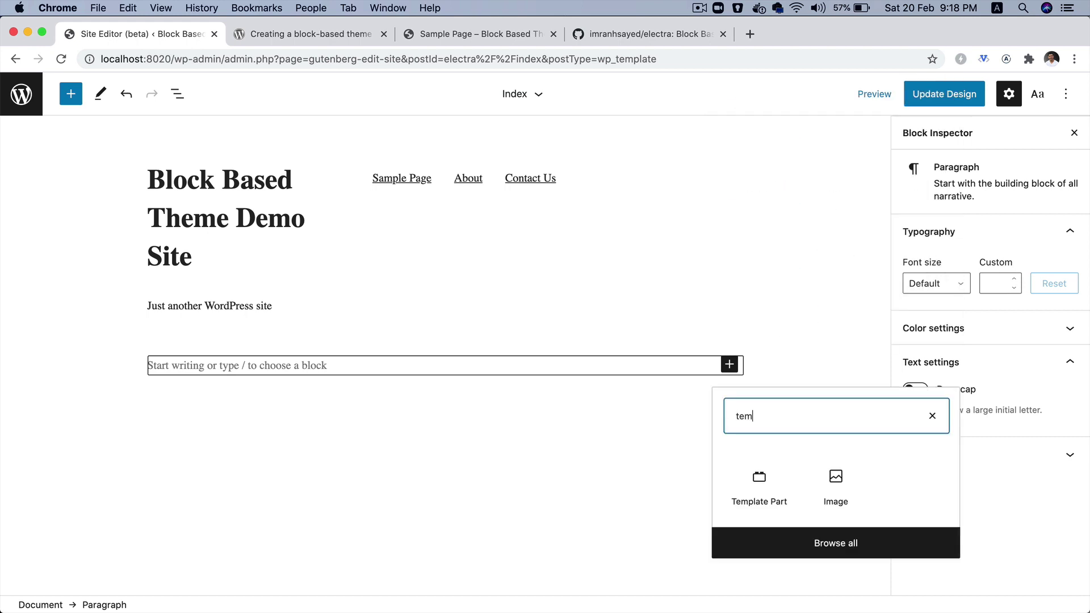
click(755, 490)
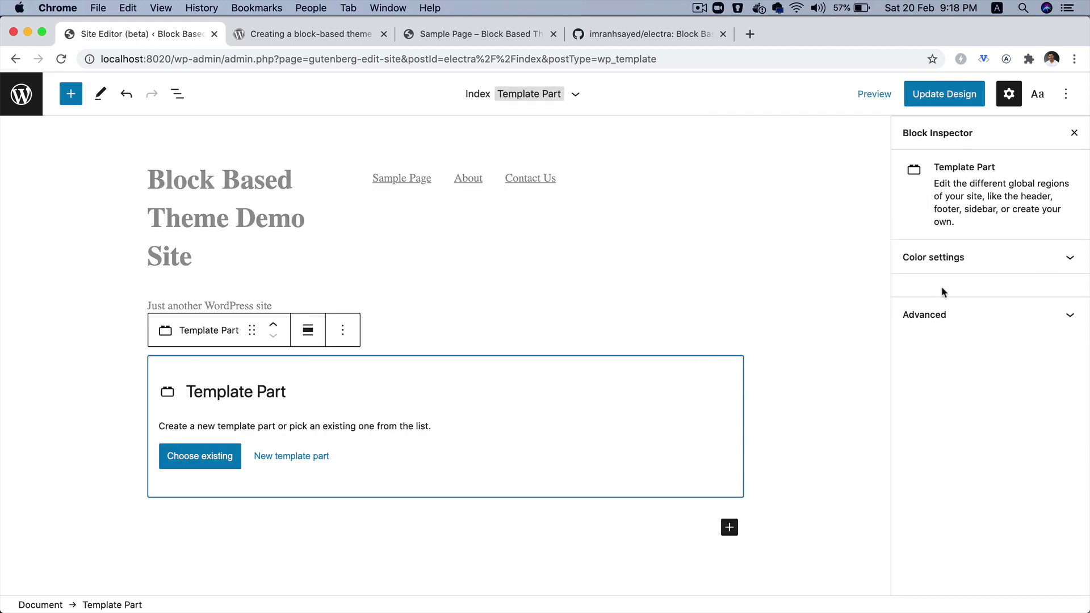
click(282, 453)
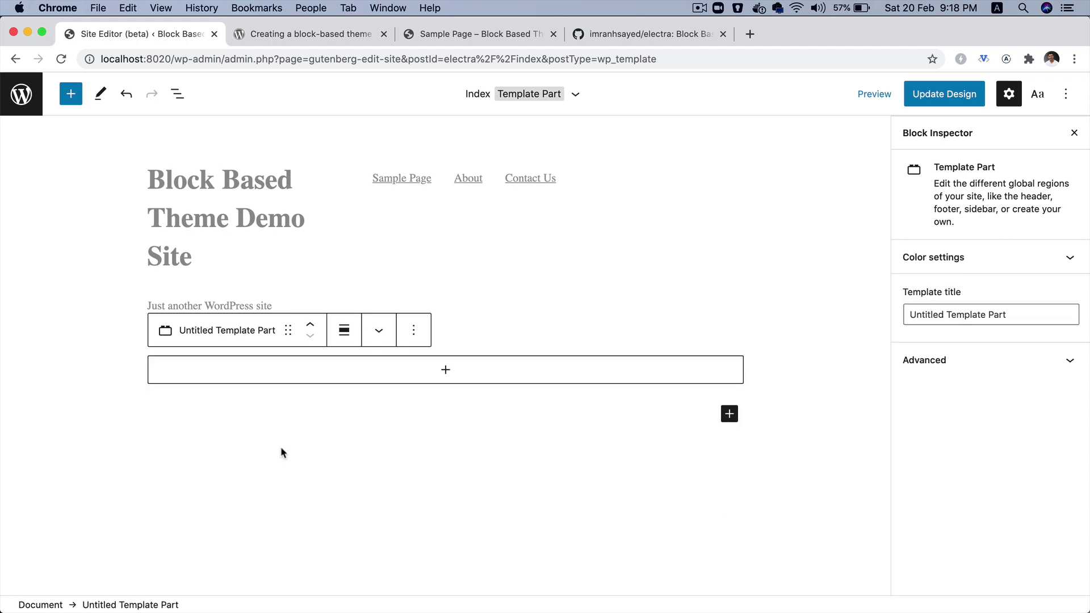
Title the part 'Footer' and output it as a <footer> element with CSS class site-footer
triple_click(1014, 318)
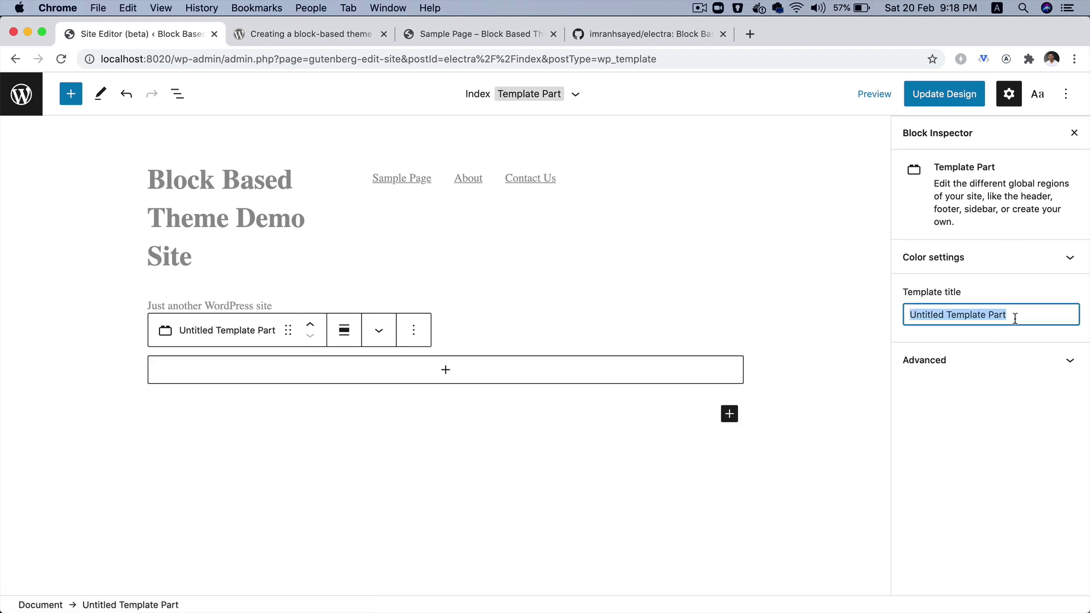
text(Footer)
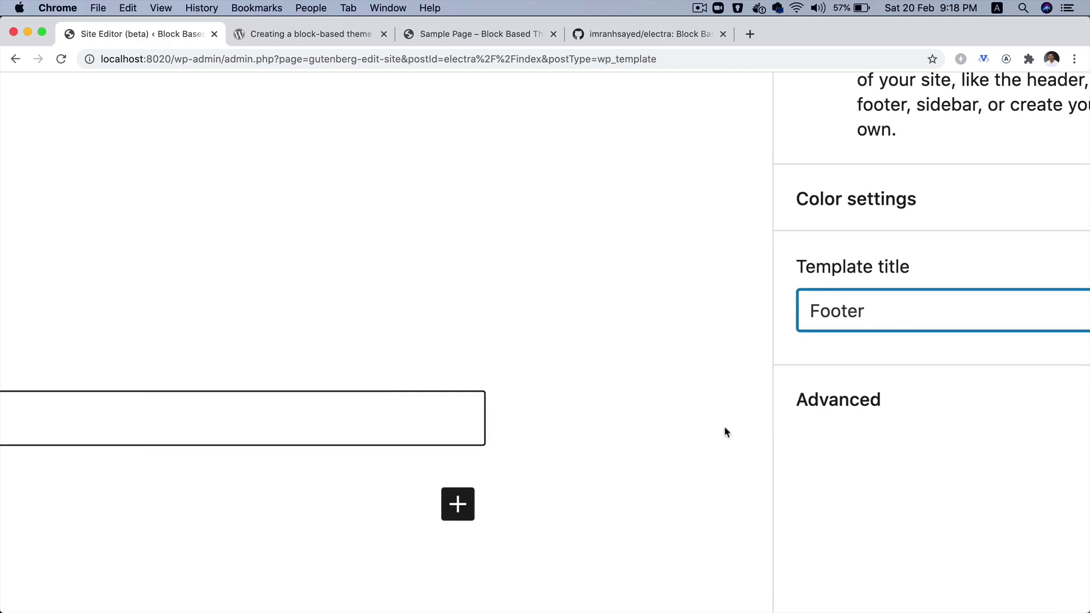
click(951, 409)
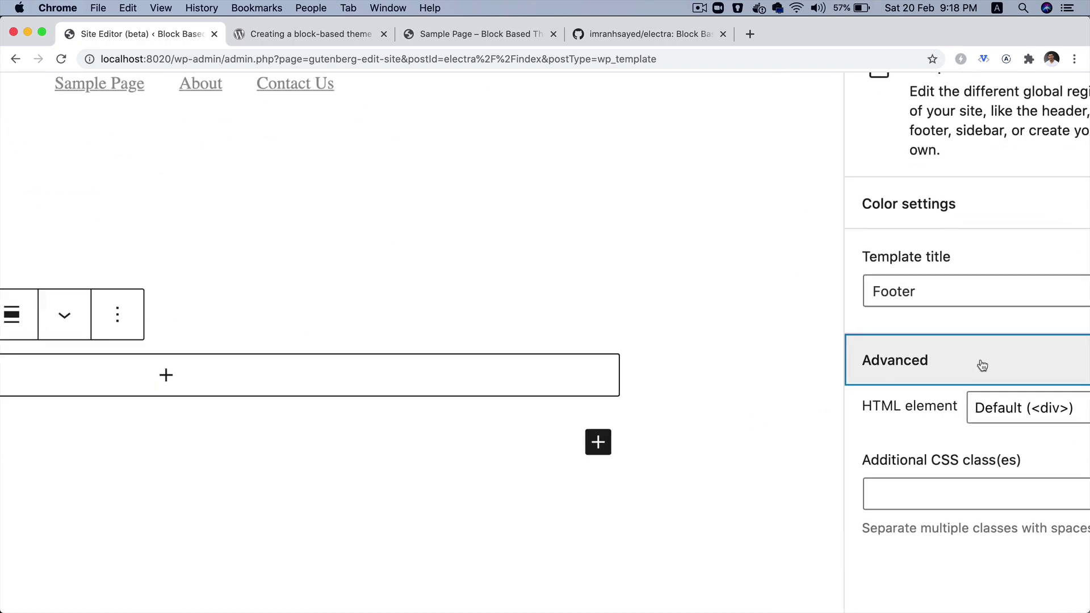
click(1013, 391)
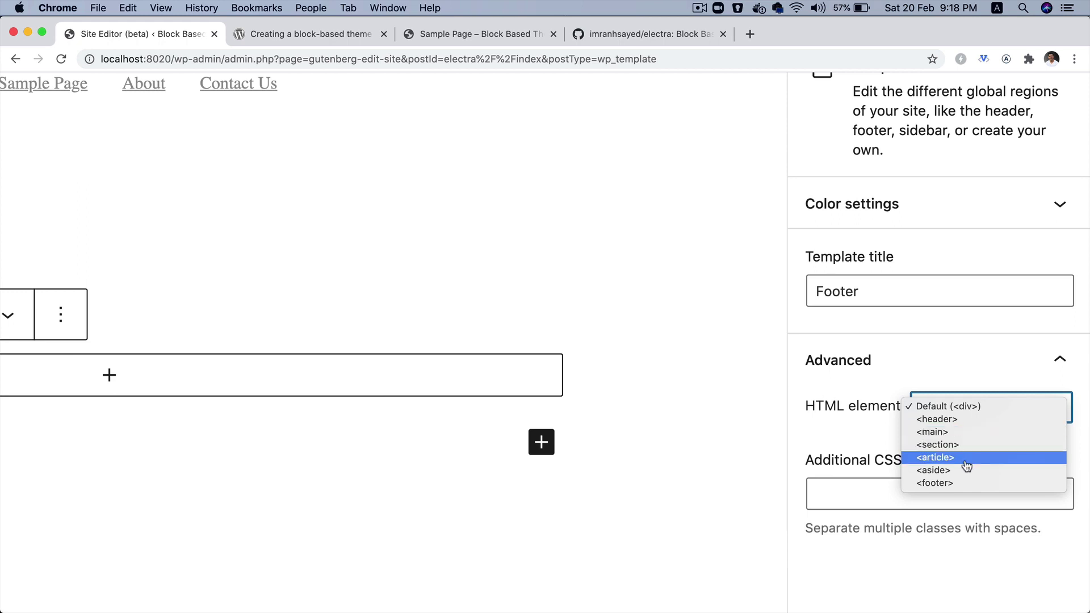
click(962, 482)
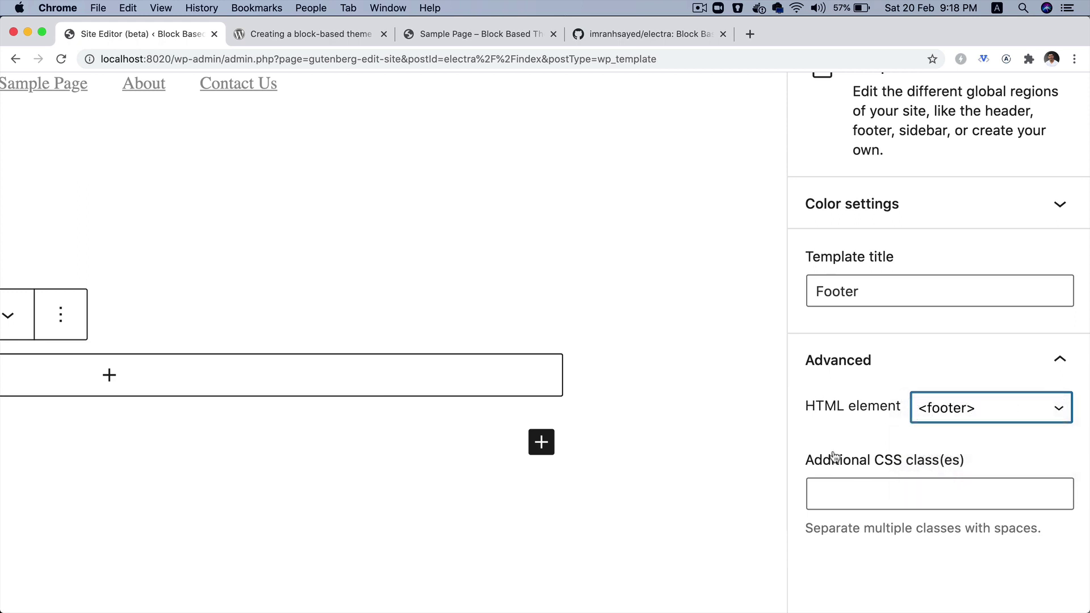
click(863, 494)
text(sit)
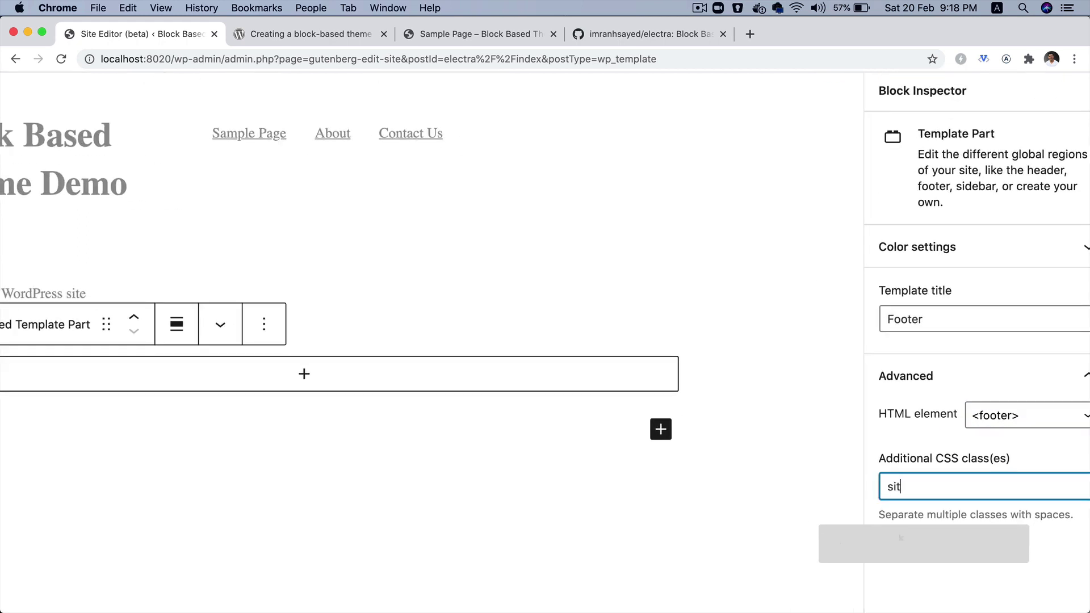
text(e-foot)
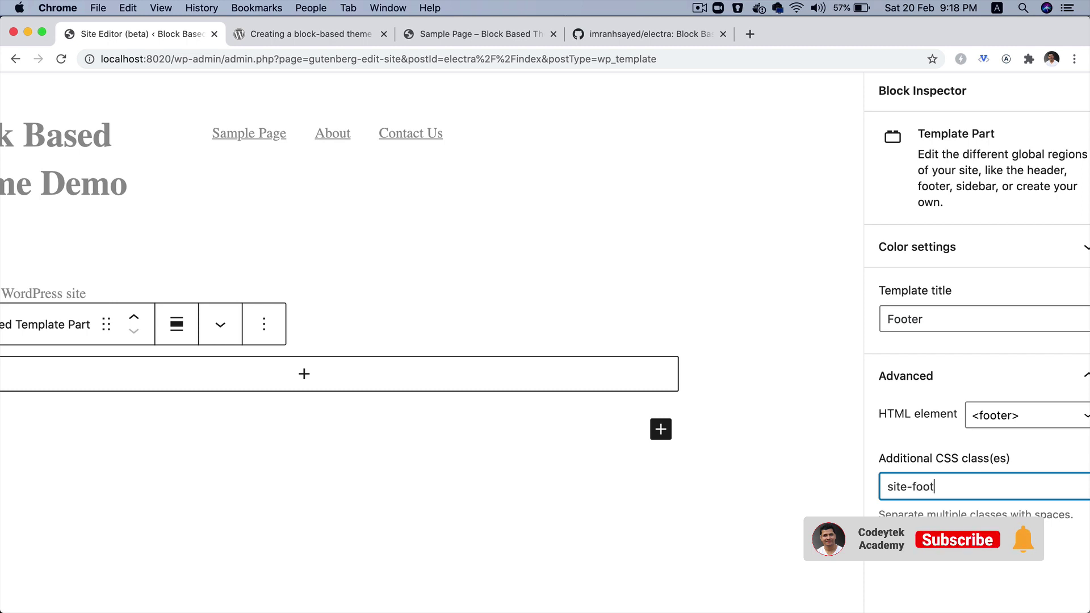
text(er)
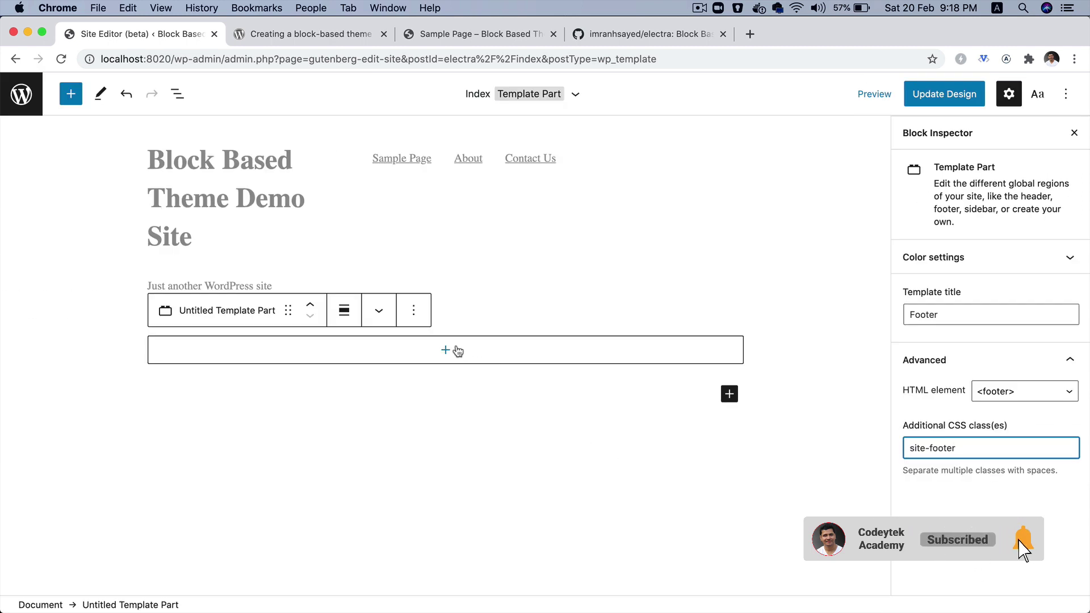
Add a Group inside the Footer holding a 33/33/33 three-column Columns block
click(457, 350)
text(gr)
key(Return)
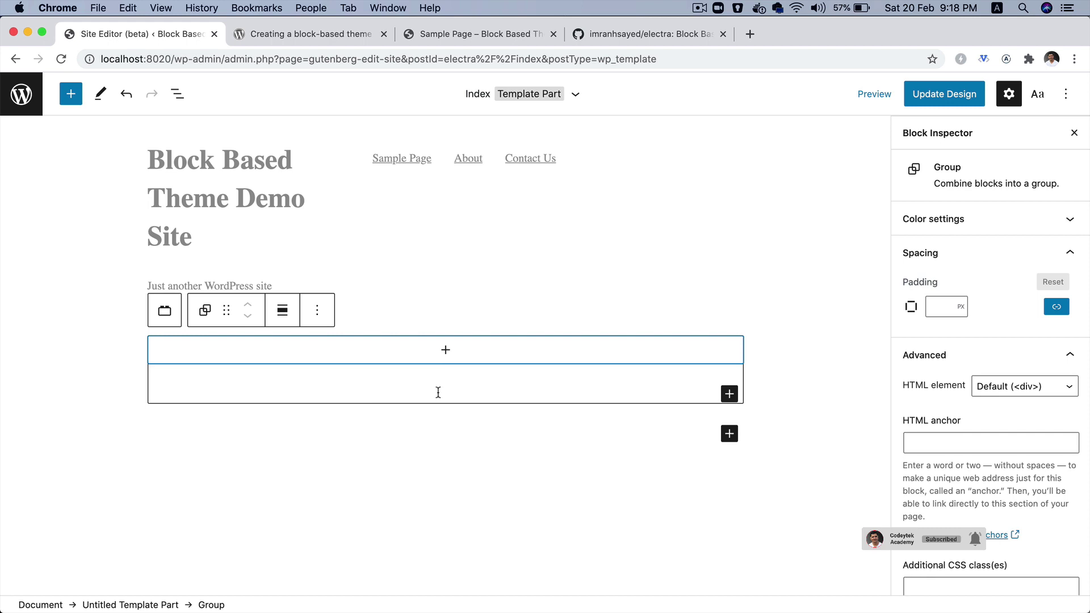
click(446, 352)
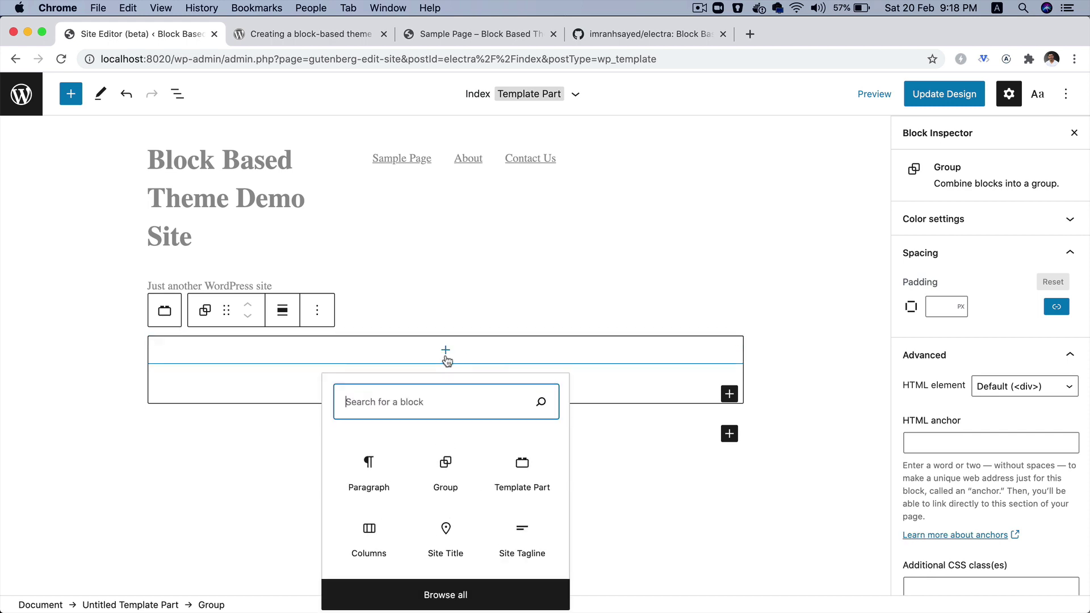
text(co)
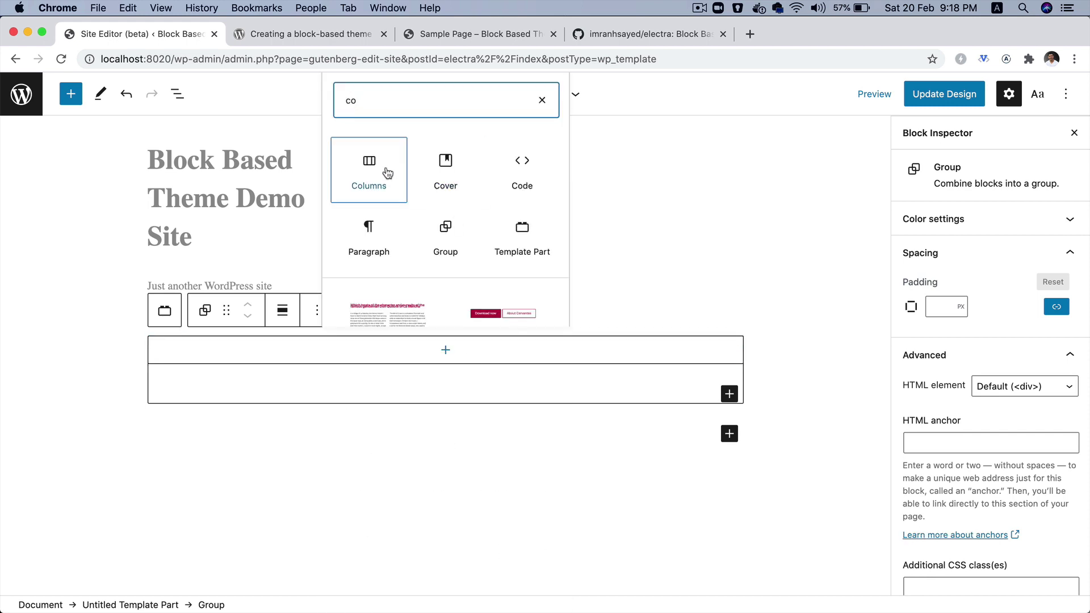
click(388, 172)
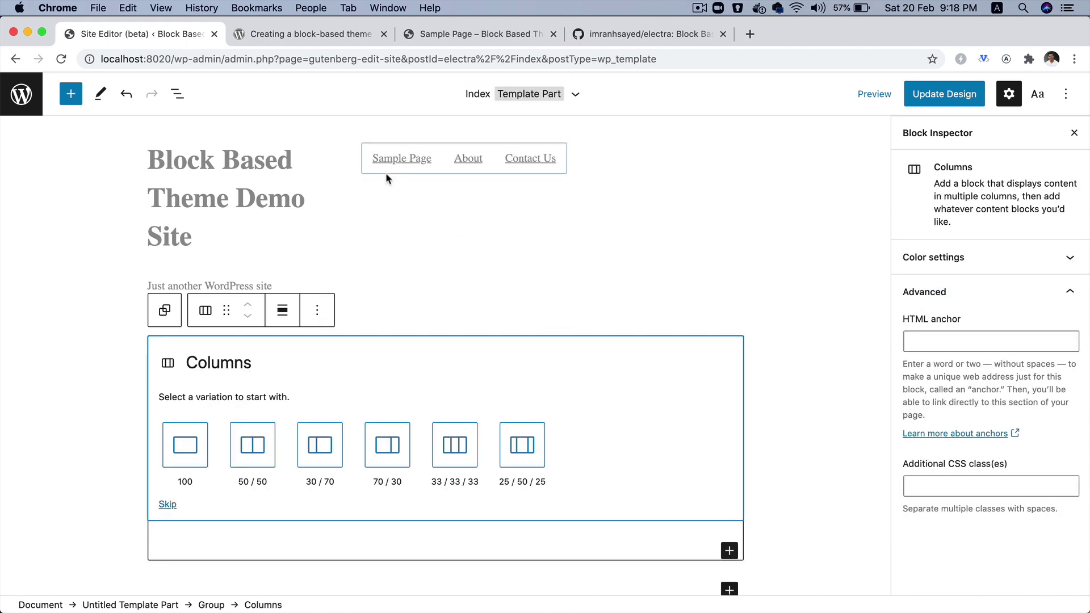
click(457, 455)
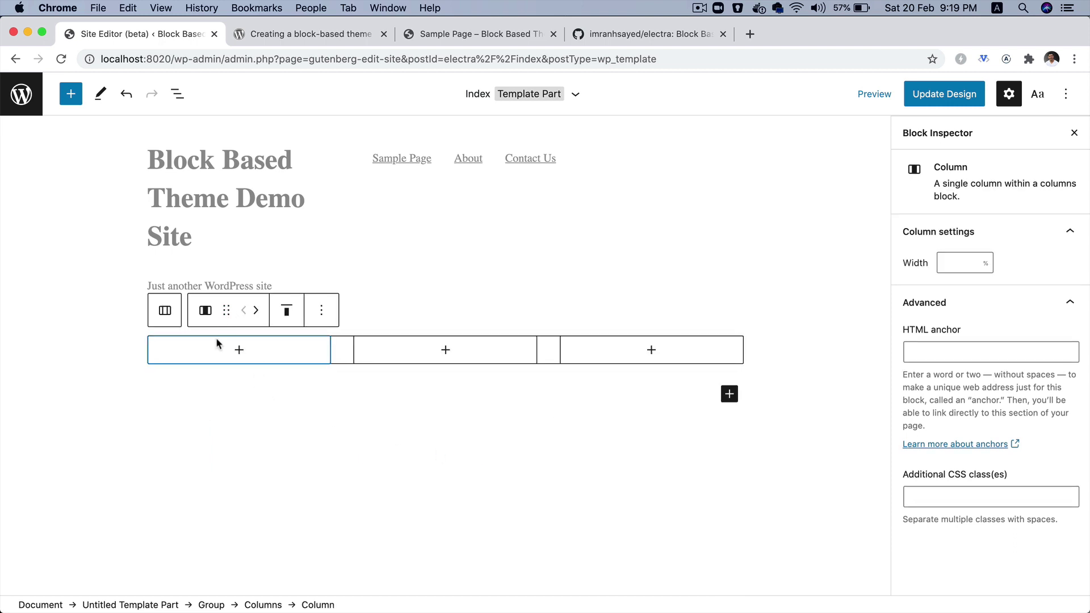
Put the Site Title as Heading 4 in the first column, with an empty paragraph below
click(216, 356)
text(site)
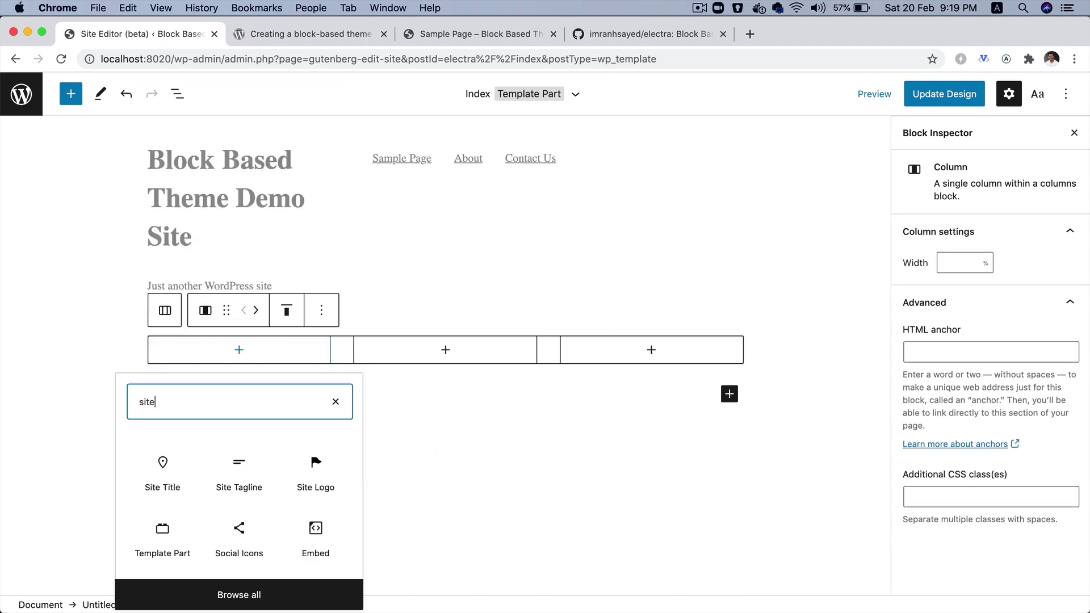
click(181, 460)
click(359, 335)
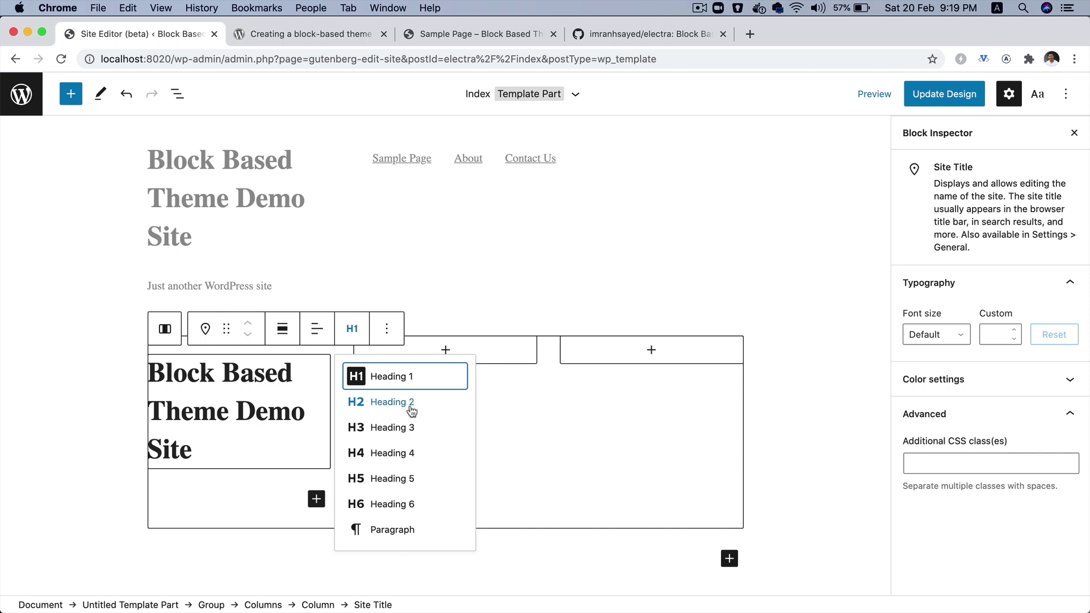
click(409, 452)
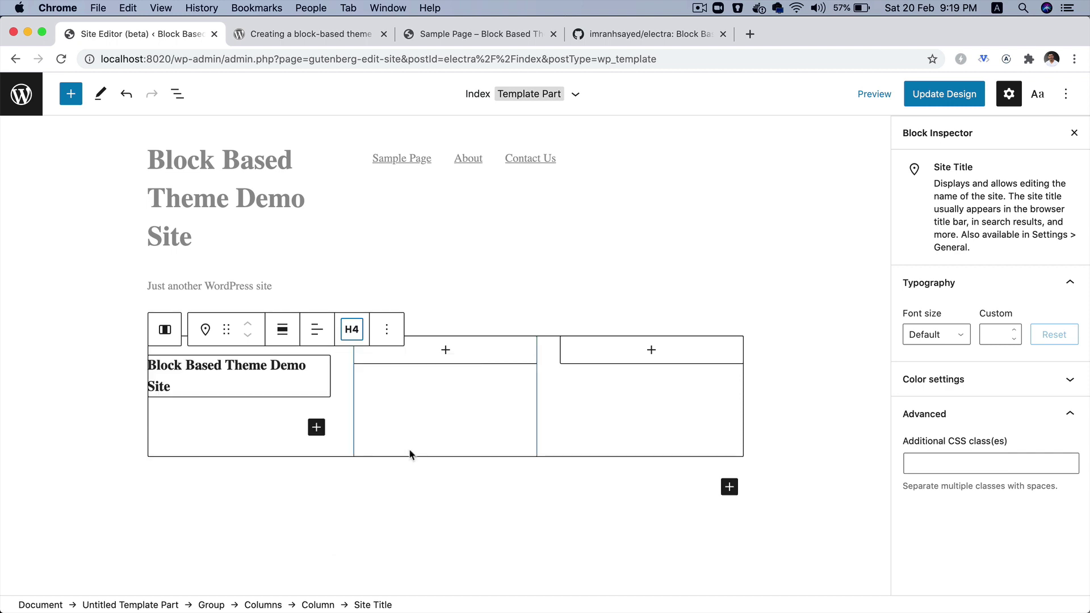
click(245, 419)
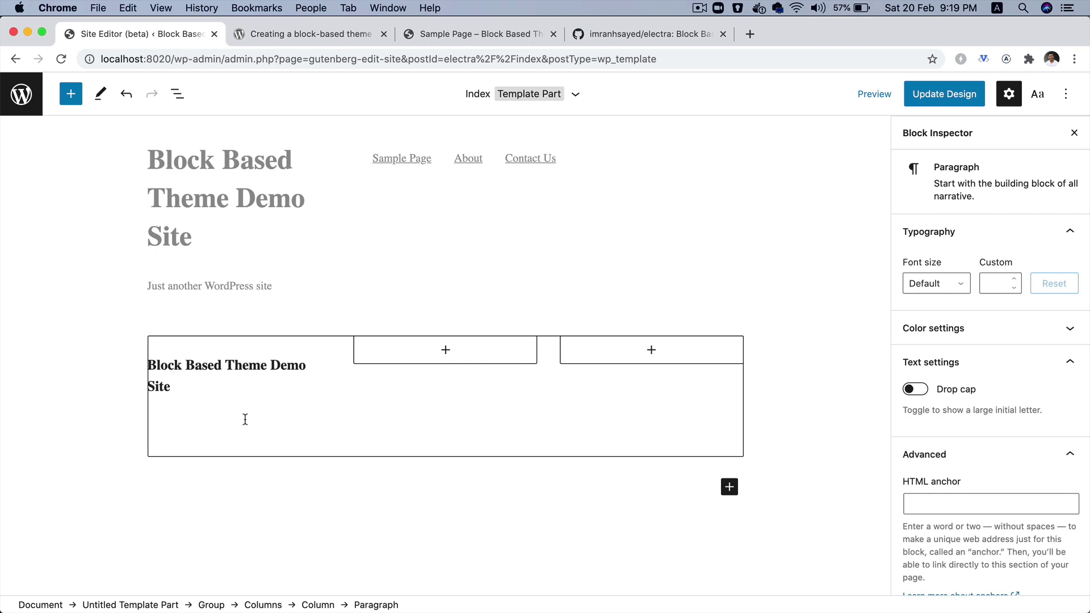
Search 'lorem' in a new tab and copy the first paragraph from lipsum.com
click(749, 34)
text(lorem ipsum)
key(Return)
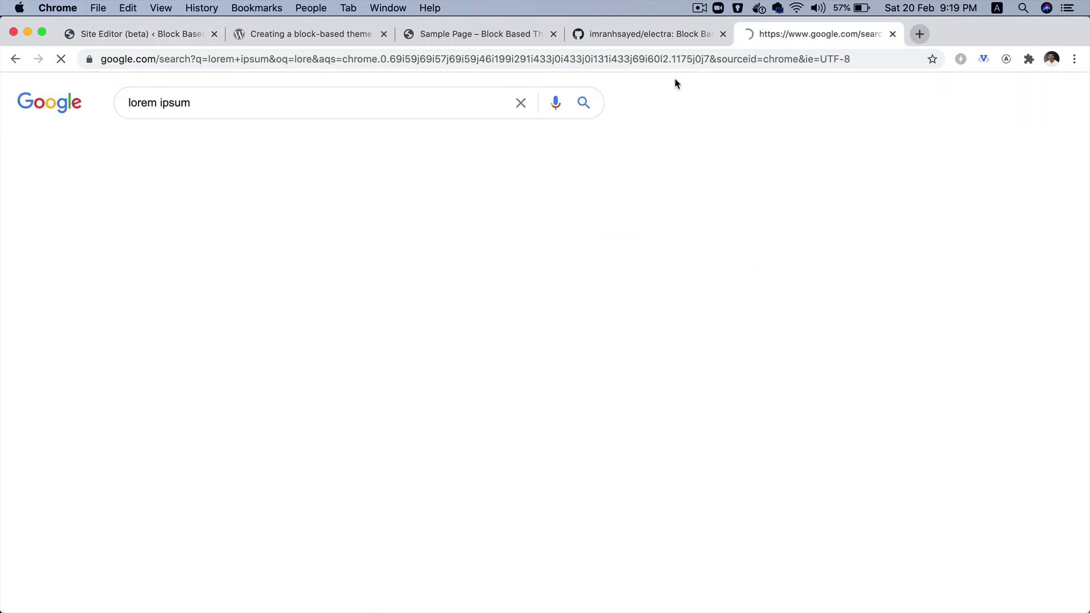
click(249, 230)
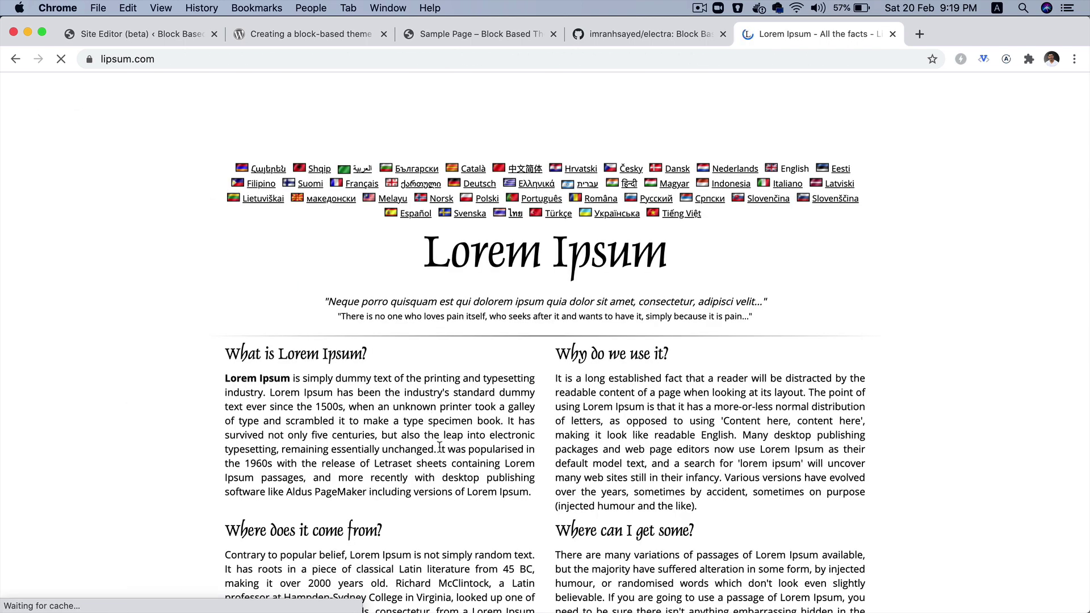
drag(440, 447, 226, 376)
key(super+c)
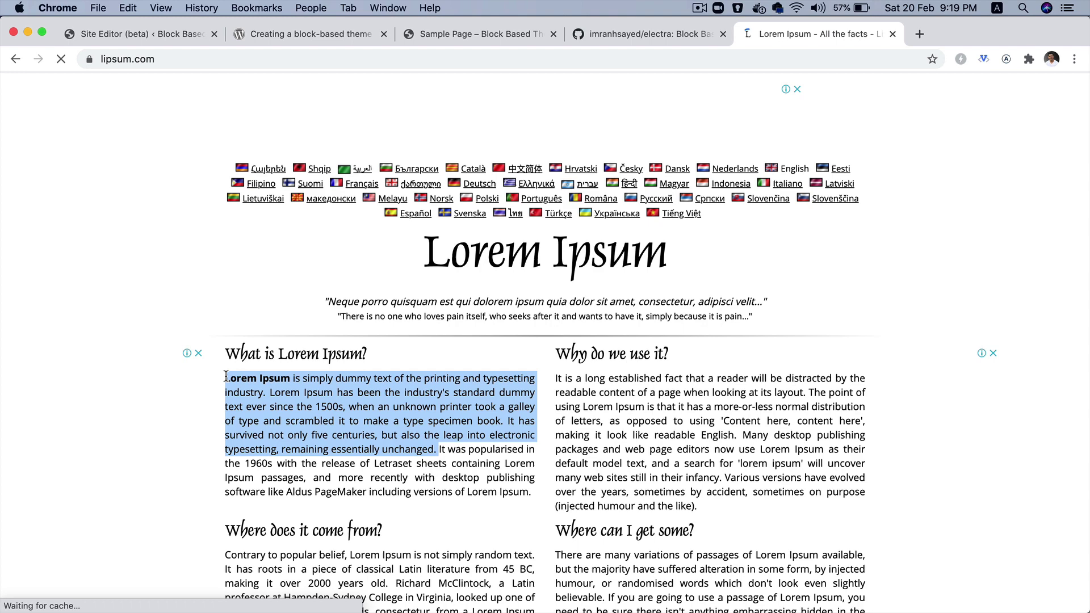
Paste the Lorem Ipsum text into the empty paragraph below the site title
click(158, 33)
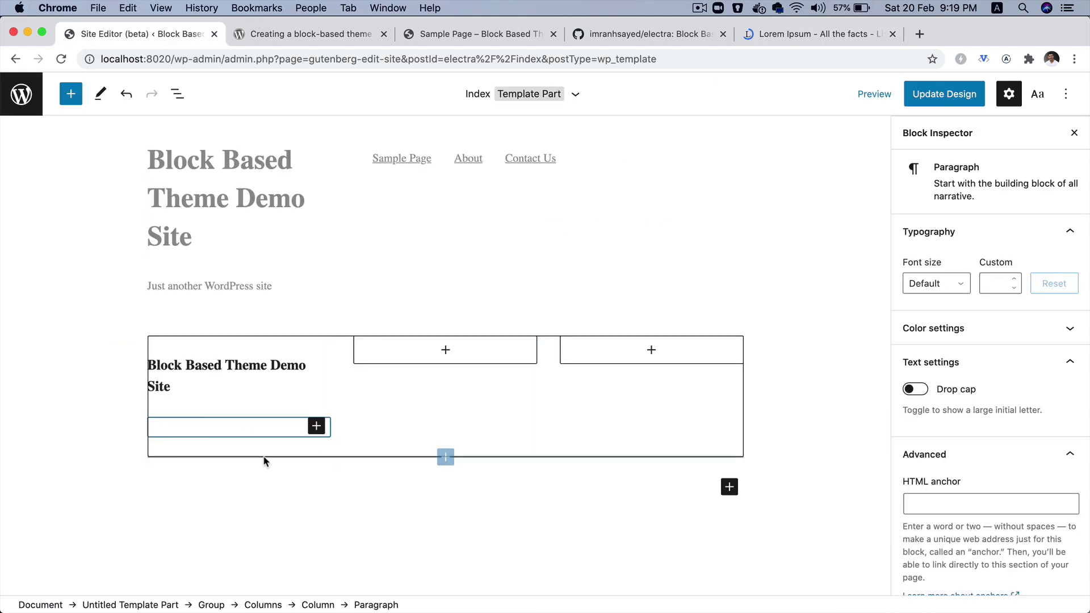
click(246, 428)
key(super+v)
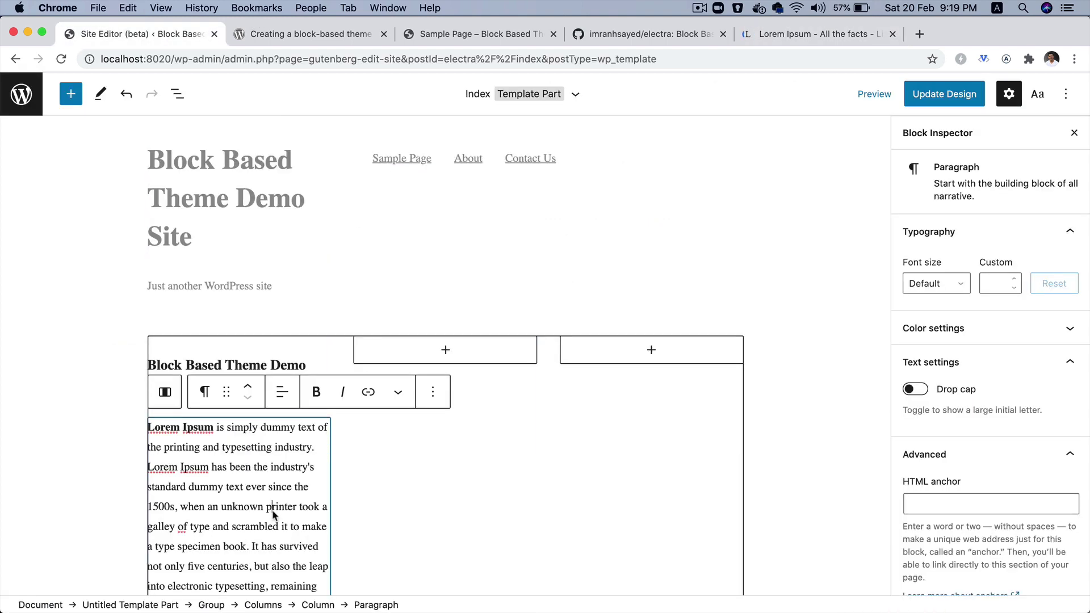
scroll(273, 514, down, 2)
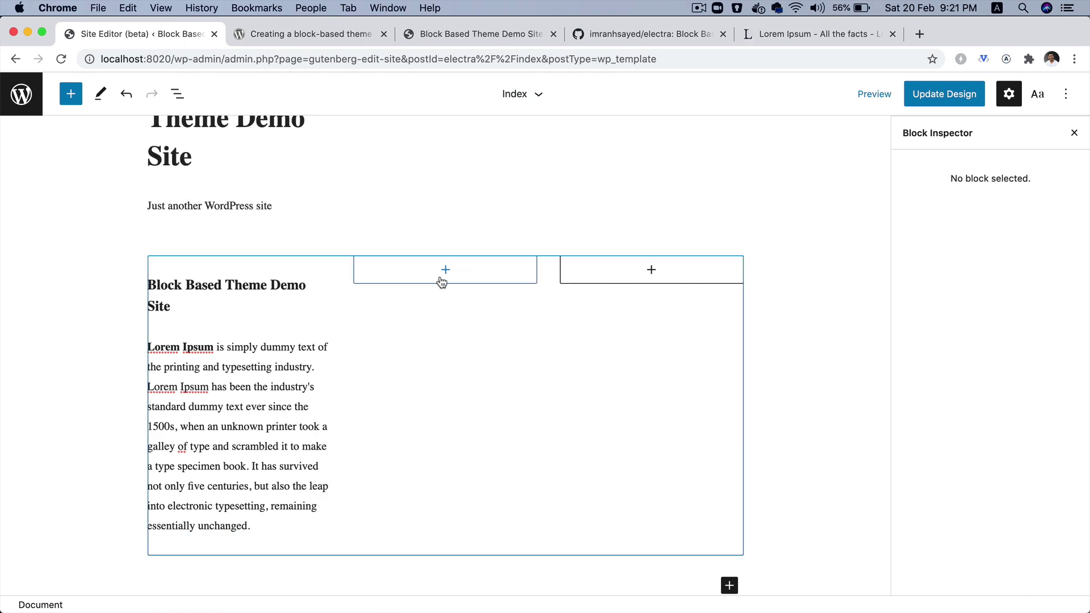
click(444, 271)
Insert a Categories list block into the middle footer column
text(cate)
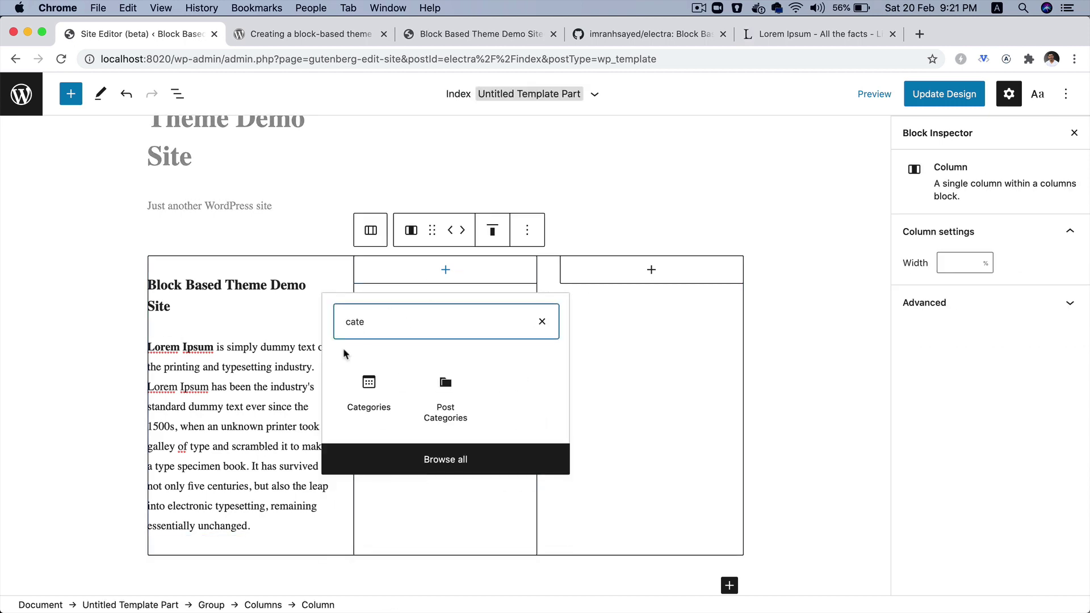
scroll(368, 396, up, 5)
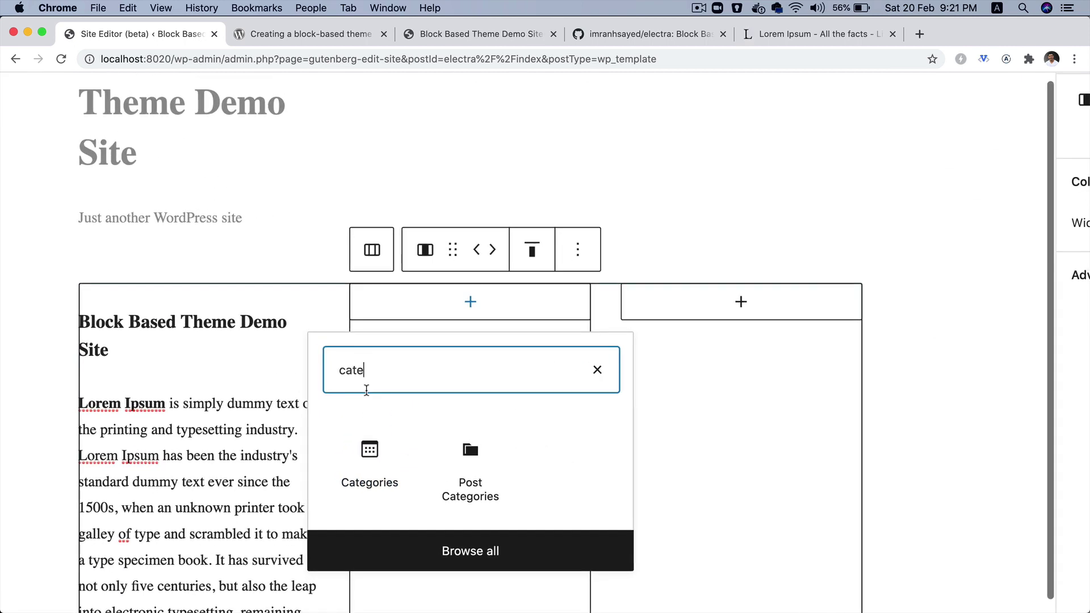
scroll(382, 308, down, 3)
click(381, 311)
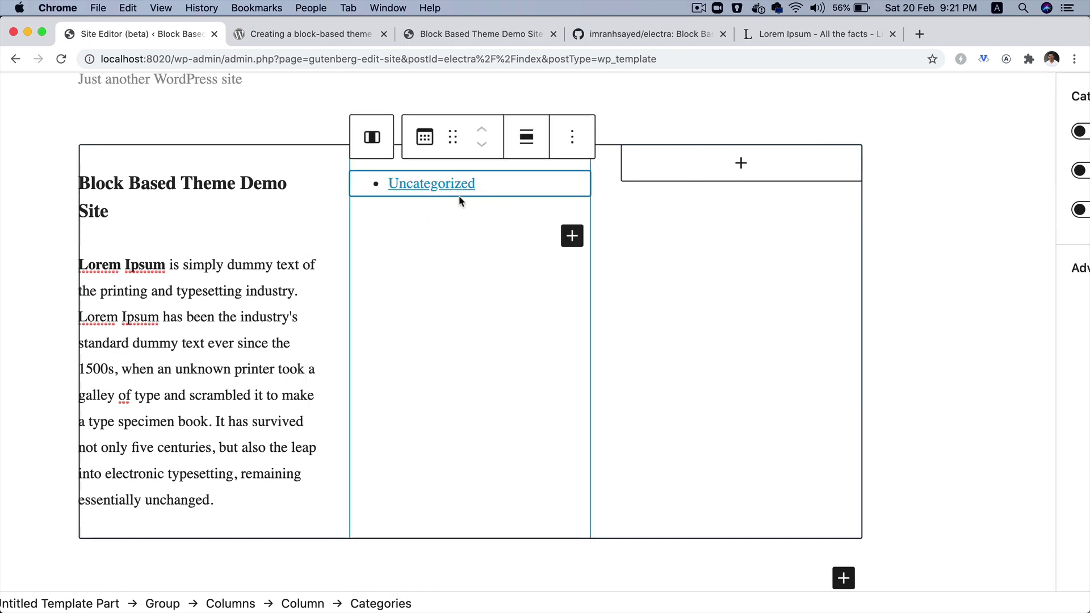
Insert a Latest Comments block into the right footer column
click(739, 164)
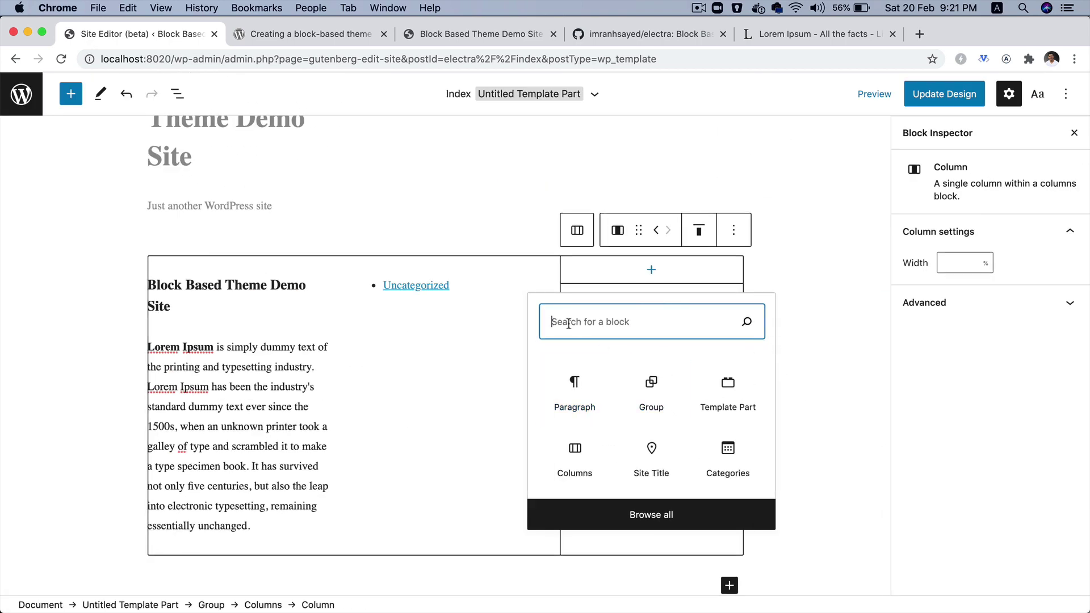
text(comm)
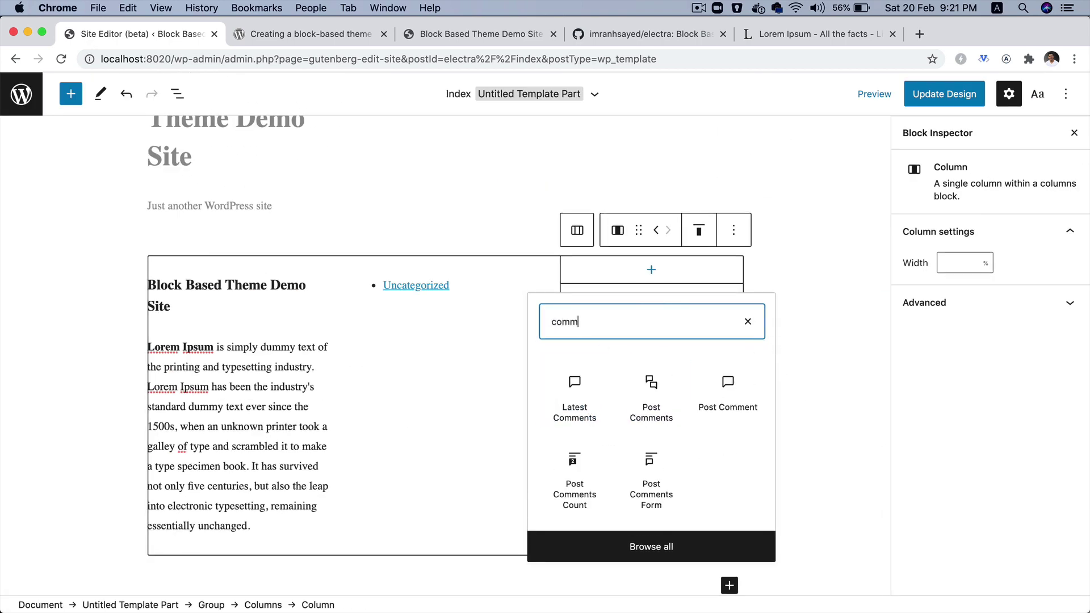
click(587, 413)
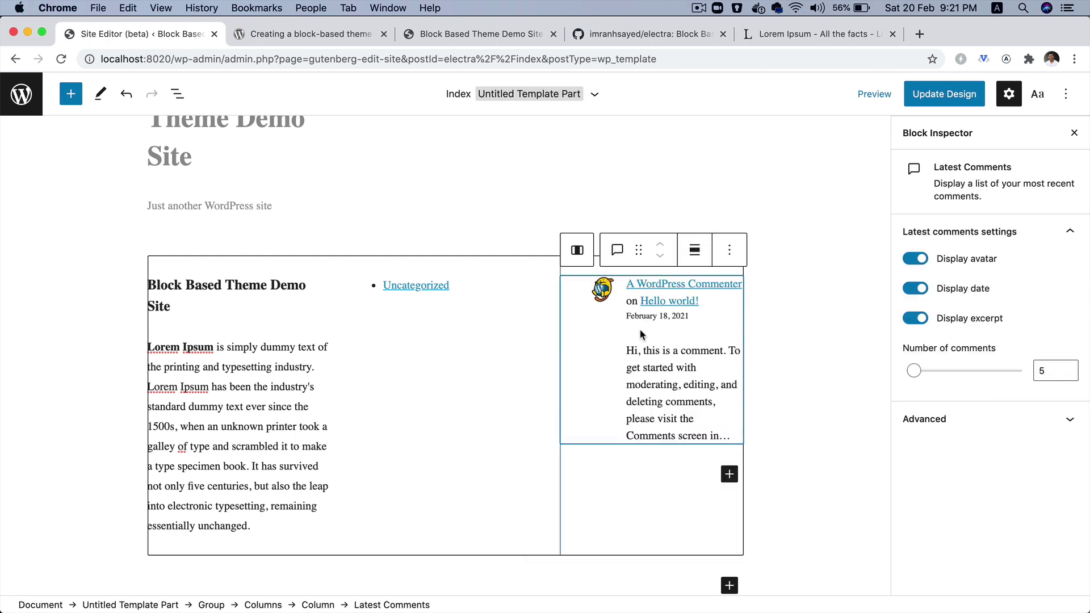
click(776, 385)
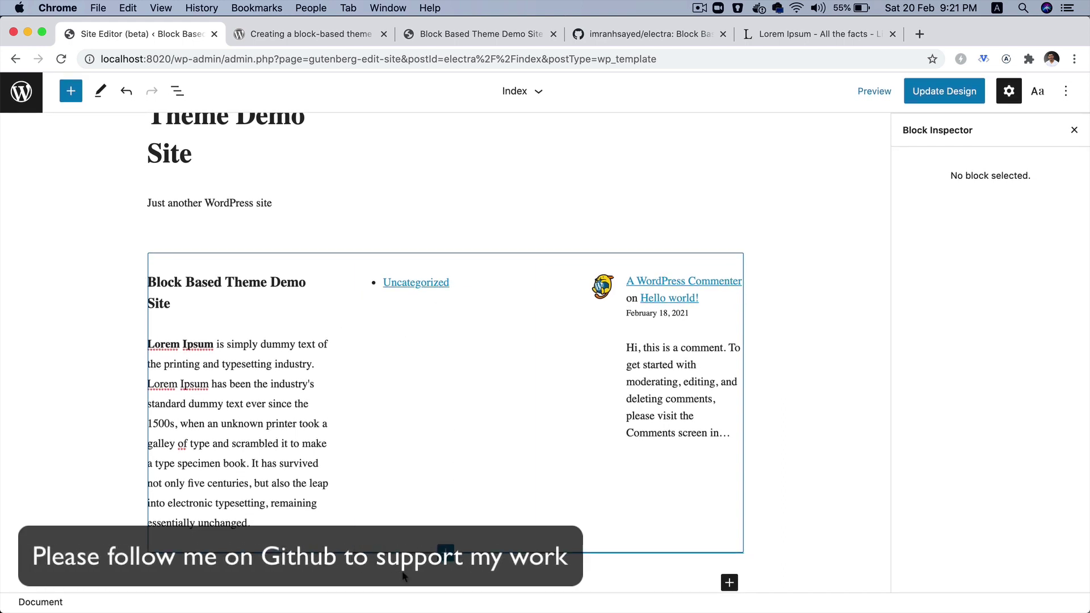
Add a new Group block inside the footer template part below the columns
click(478, 581)
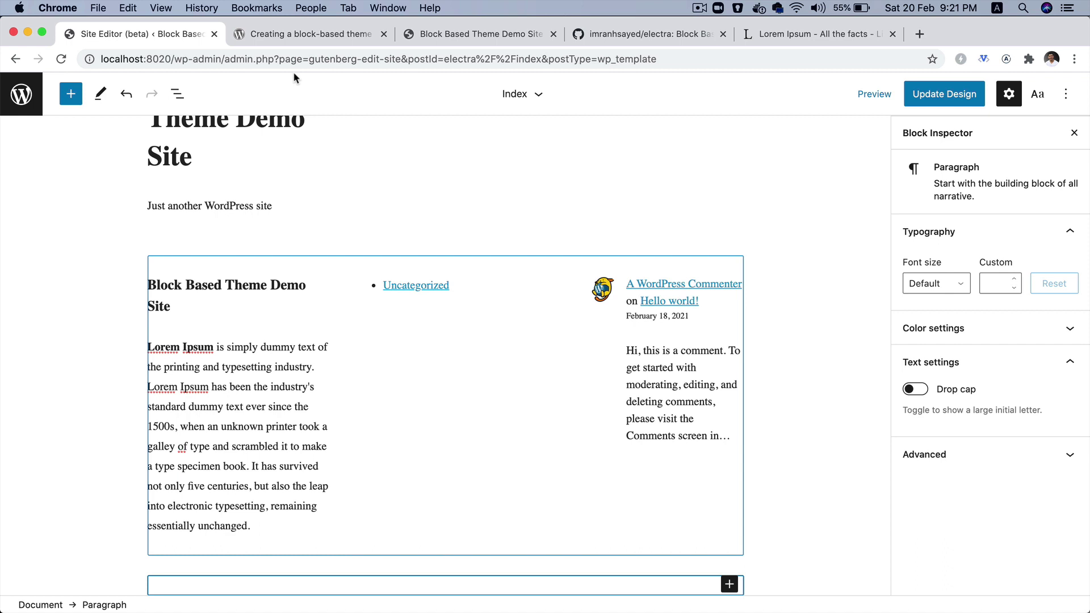
click(180, 93)
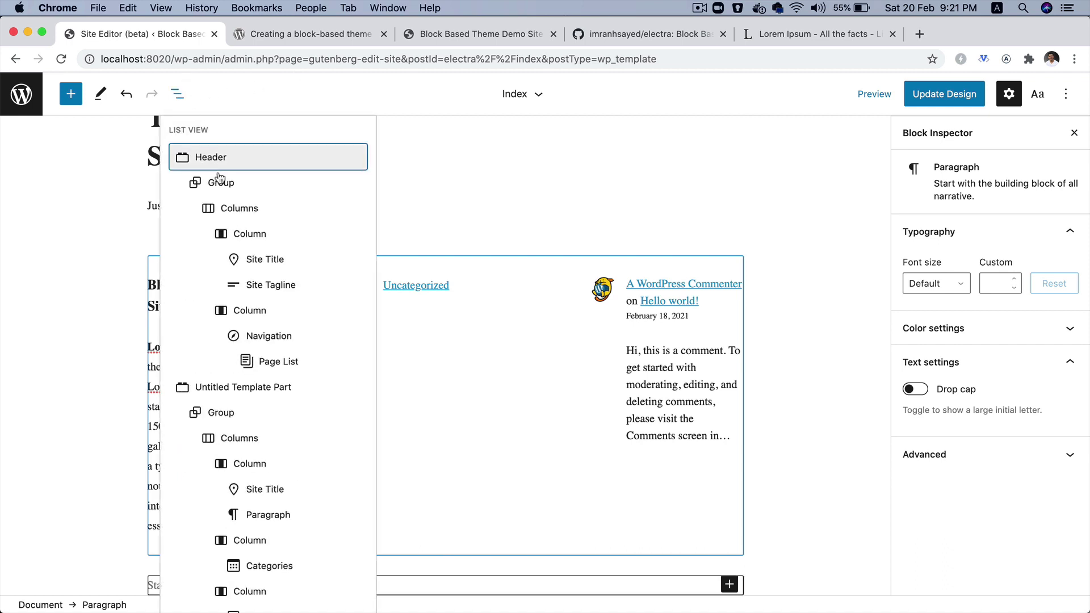
click(259, 385)
scroll(624, 511, down, 1)
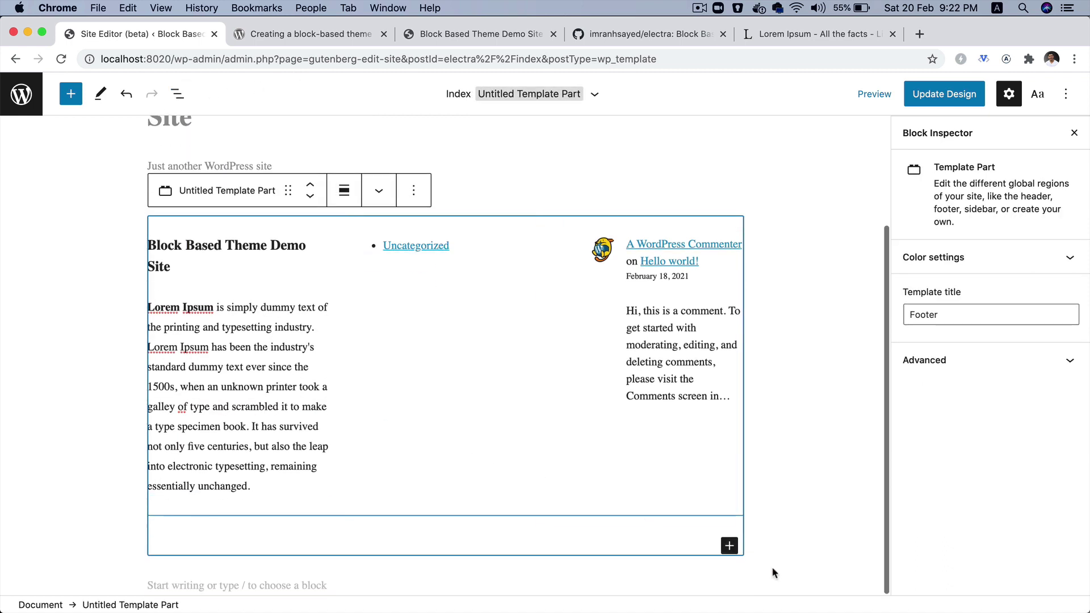
click(729, 546)
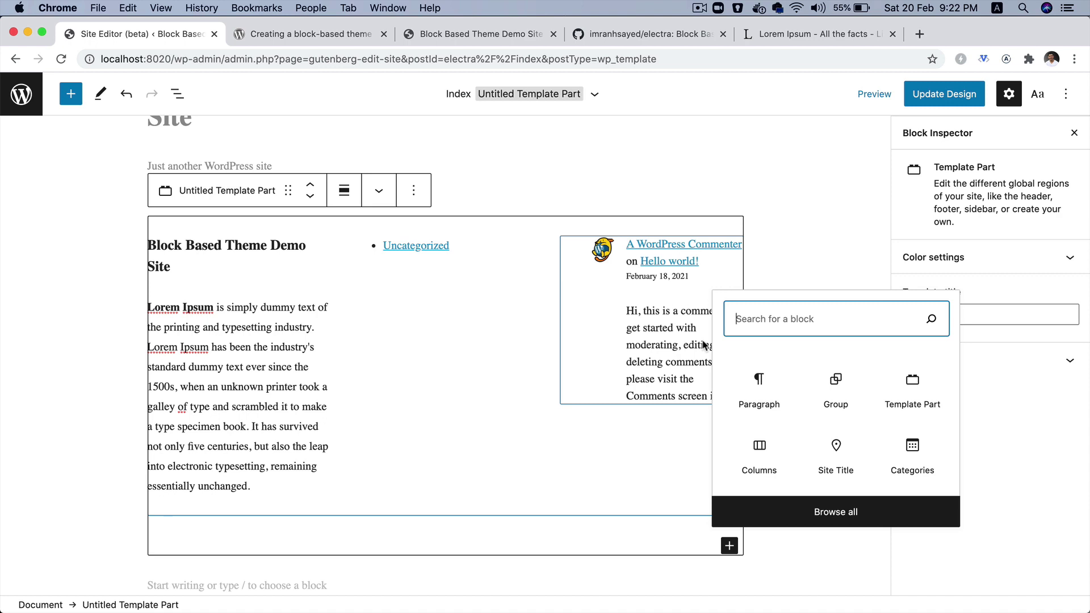
text(gr)
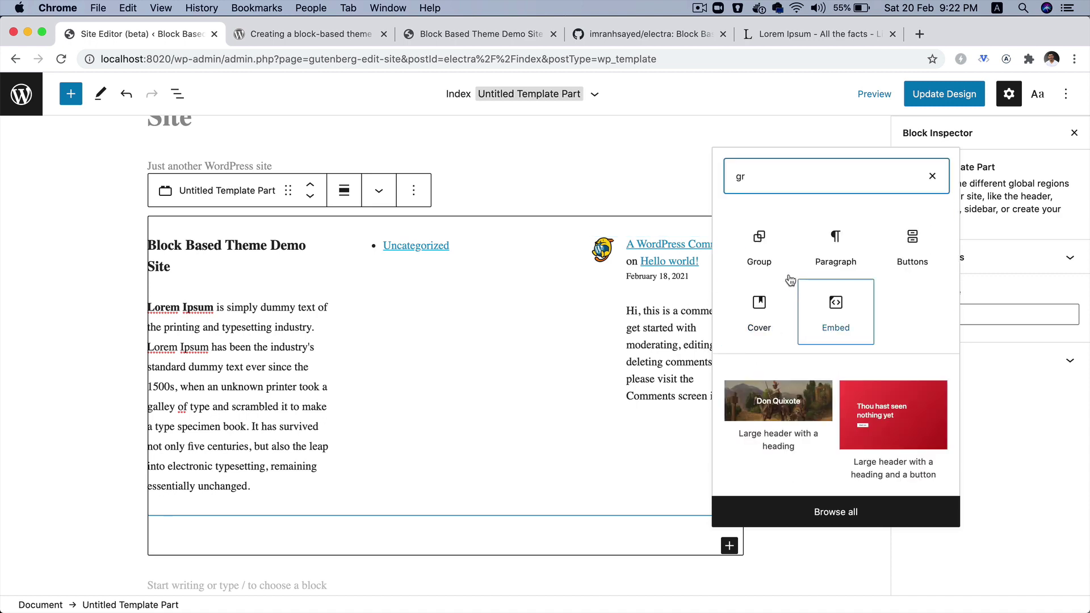
click(759, 173)
Give the group a Dark Gray background and White text color
click(907, 362)
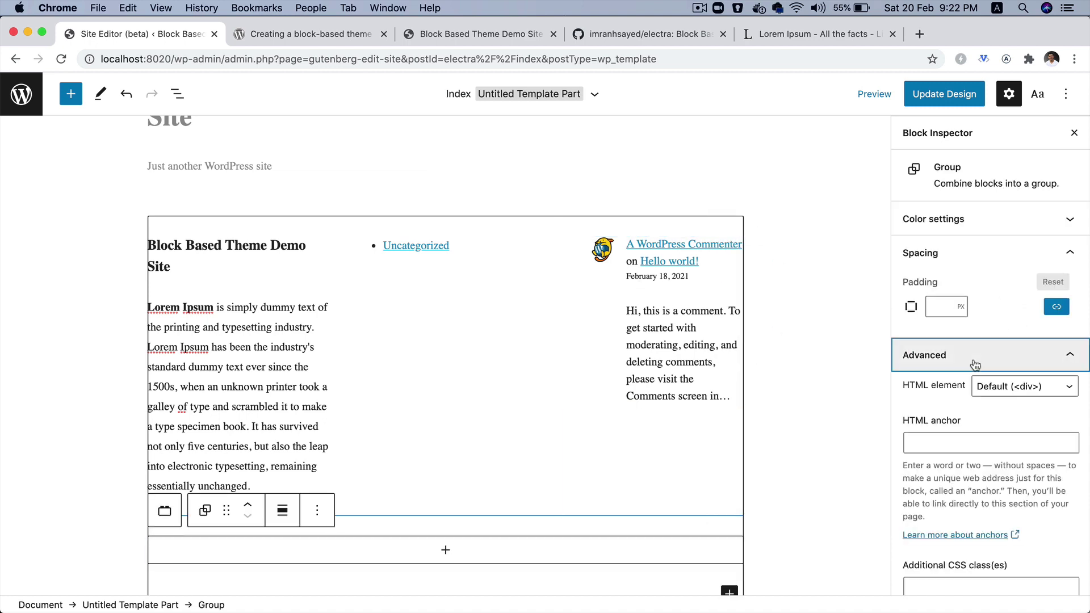
click(907, 363)
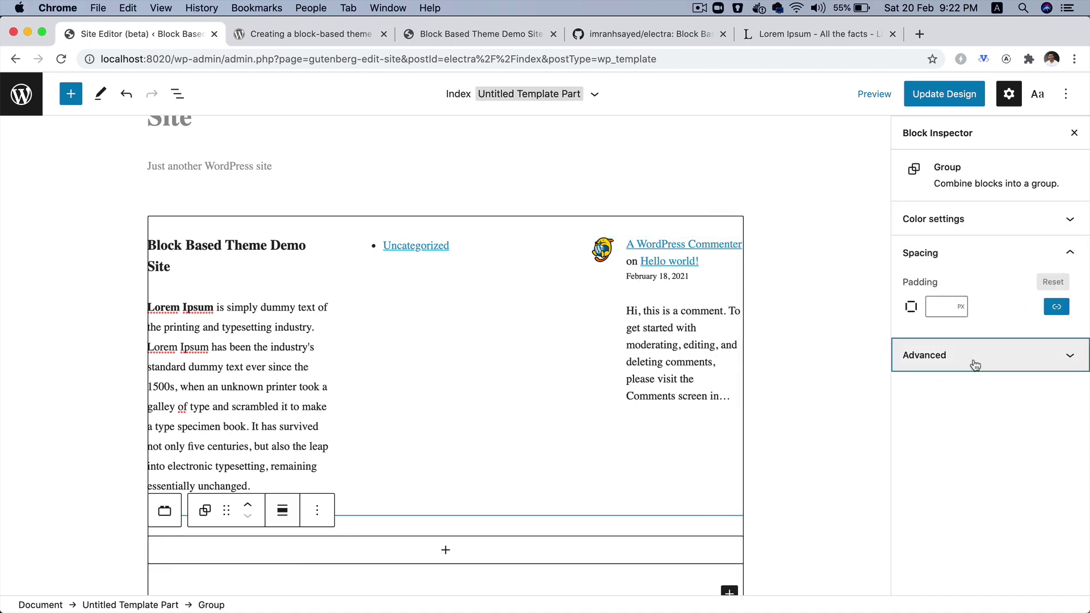
click(969, 220)
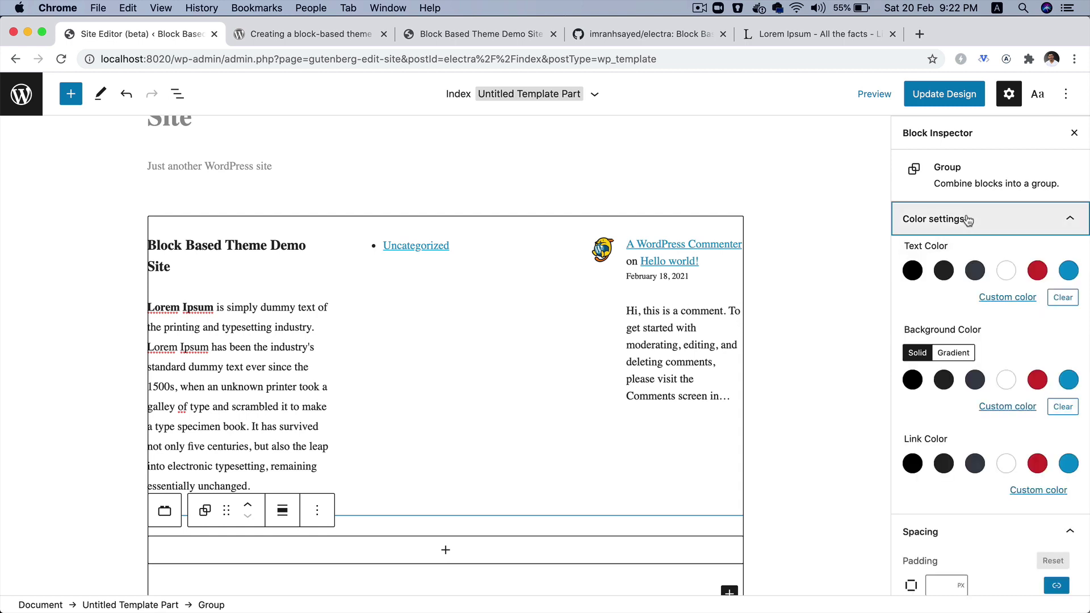
click(942, 382)
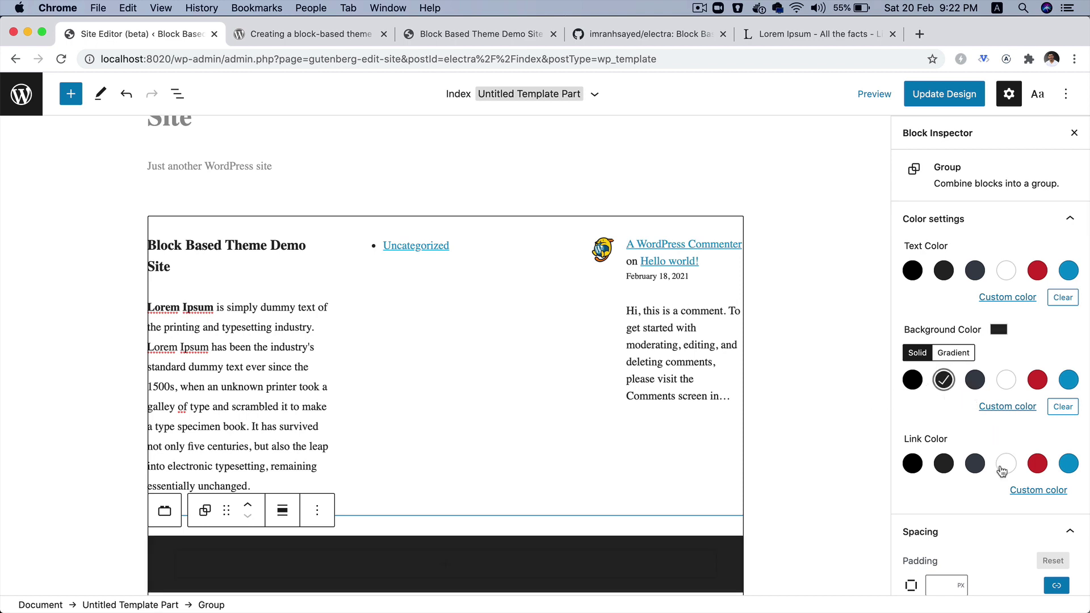
click(1006, 272)
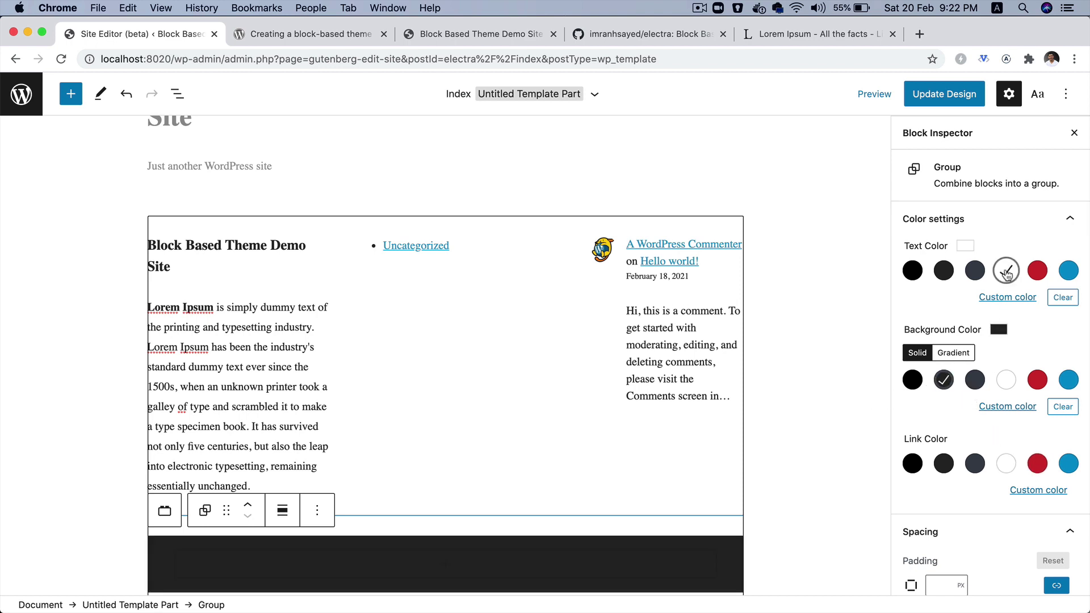
click(449, 563)
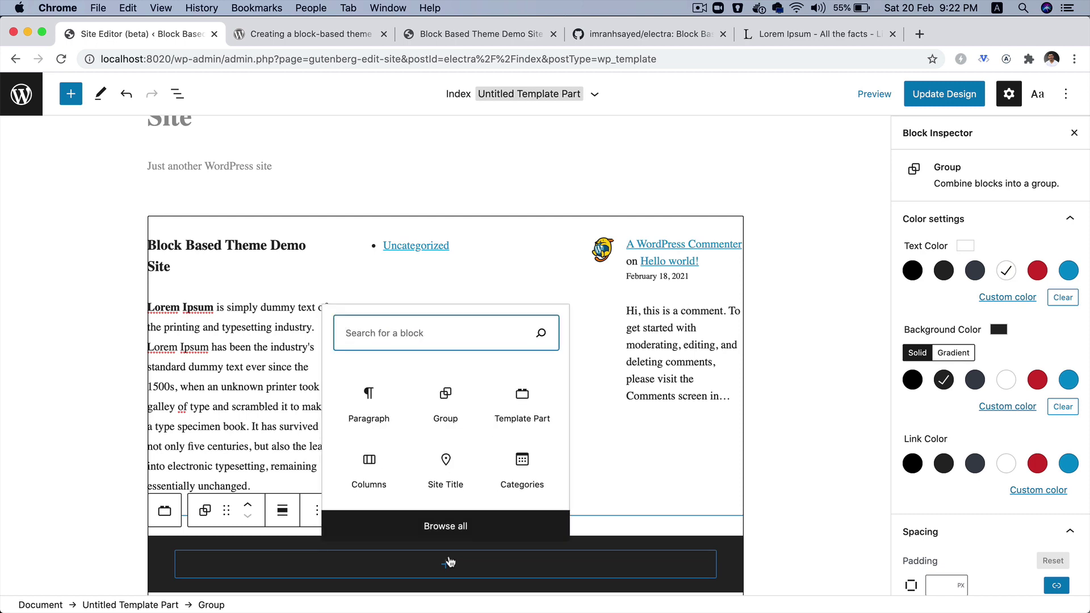
click(373, 409)
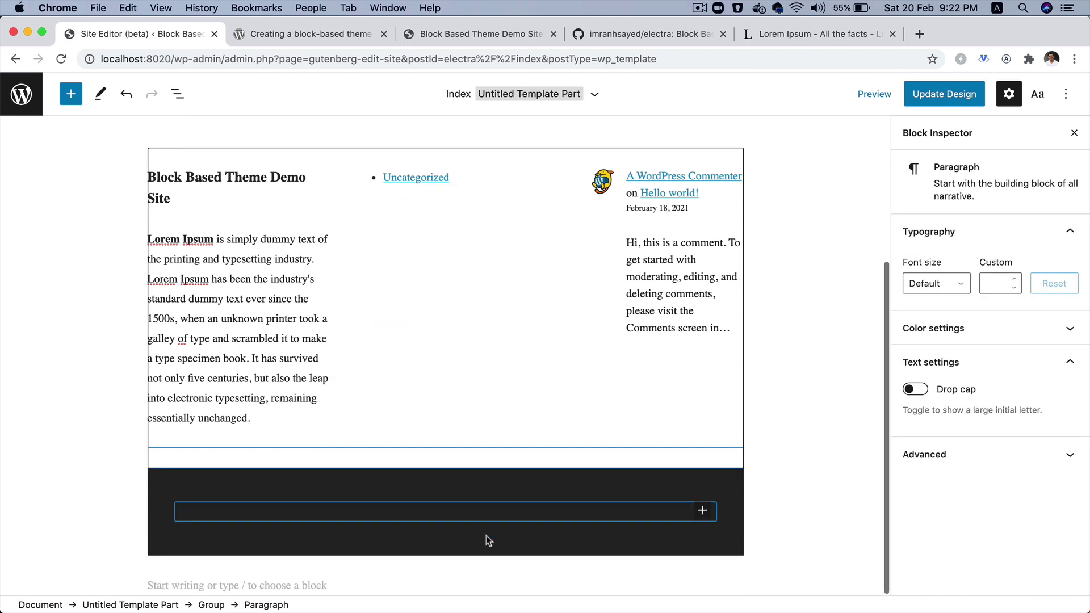
text(Codeytek )
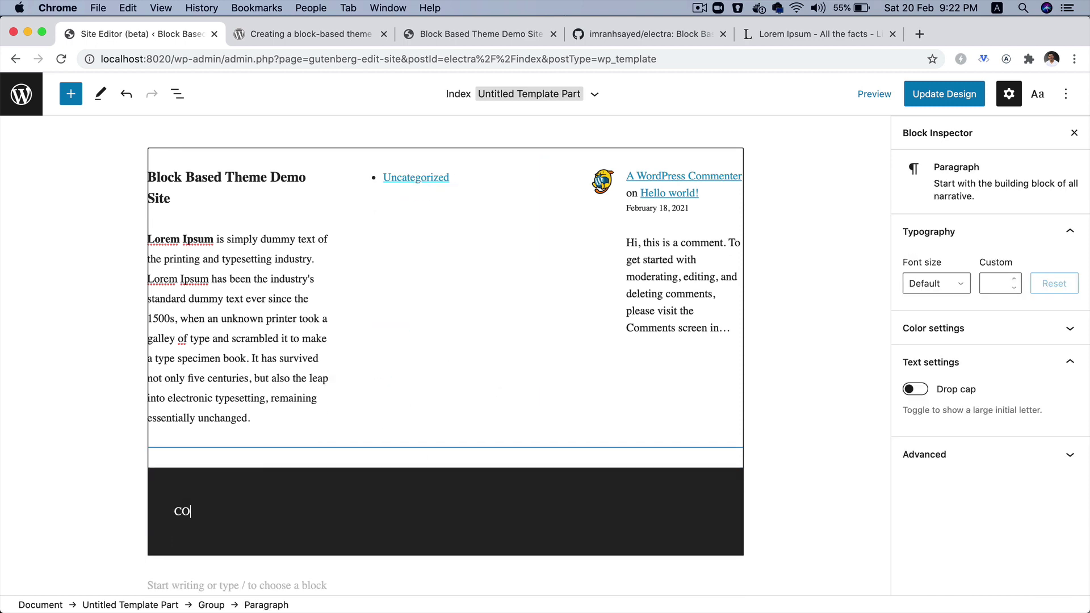
text(Academy @202)
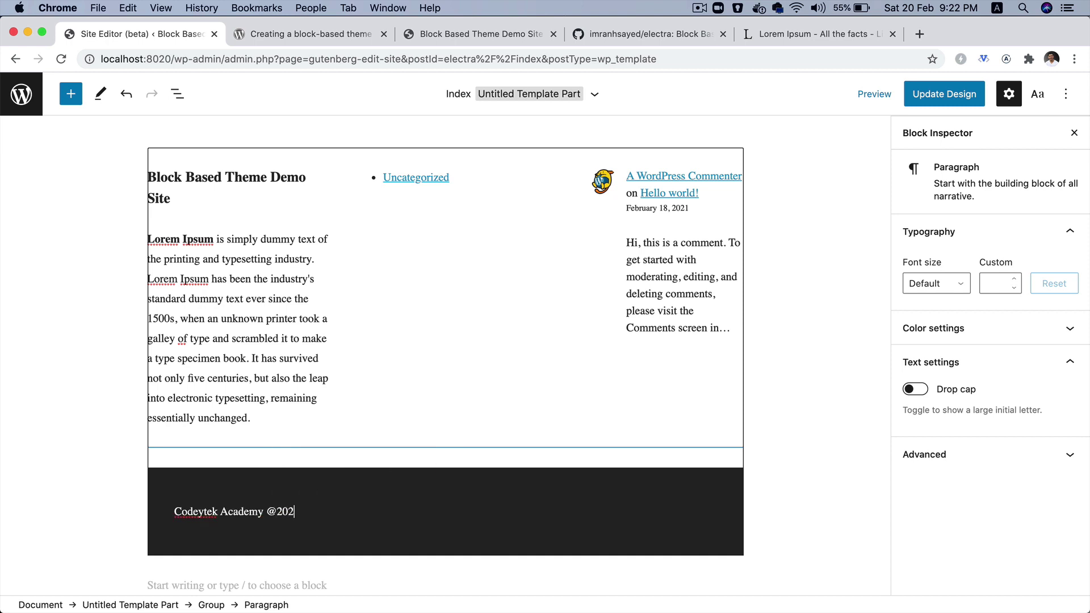
text(1)
key(super+Left)
text(©)
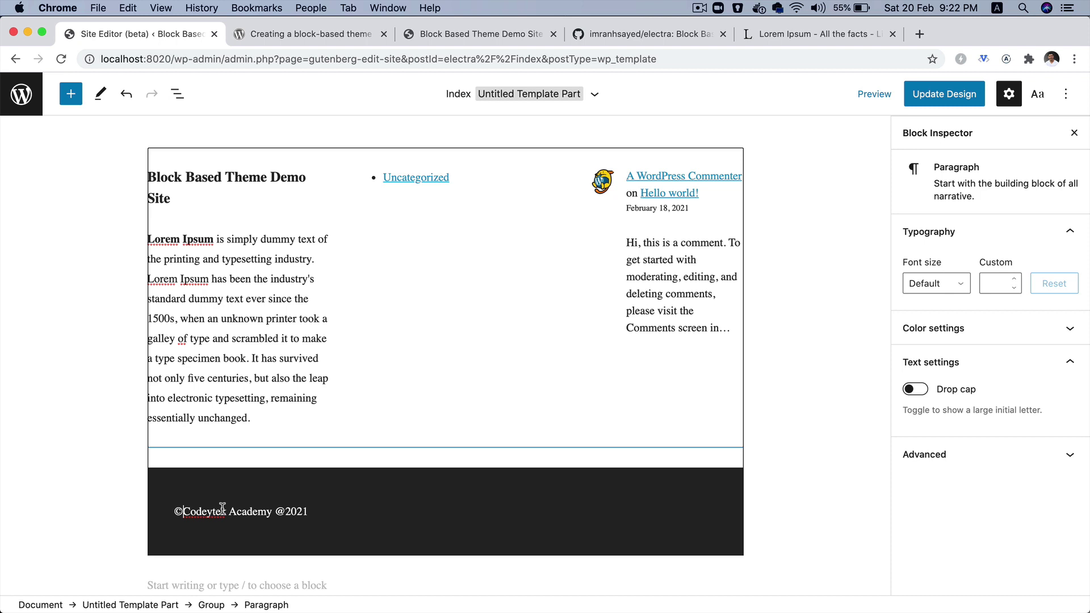
key(super+Right)
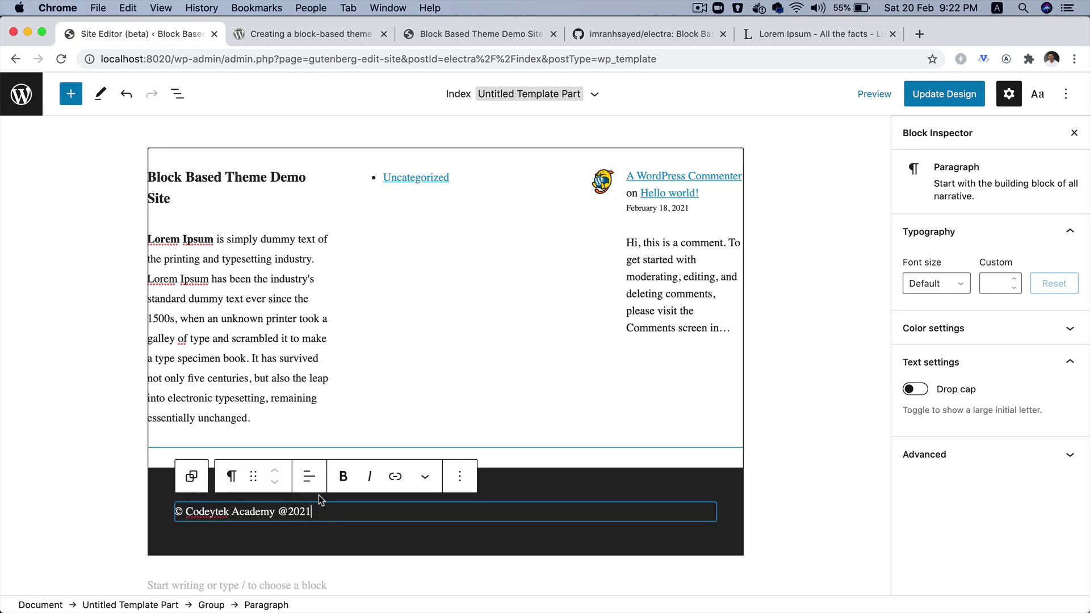
click(309, 477)
click(367, 550)
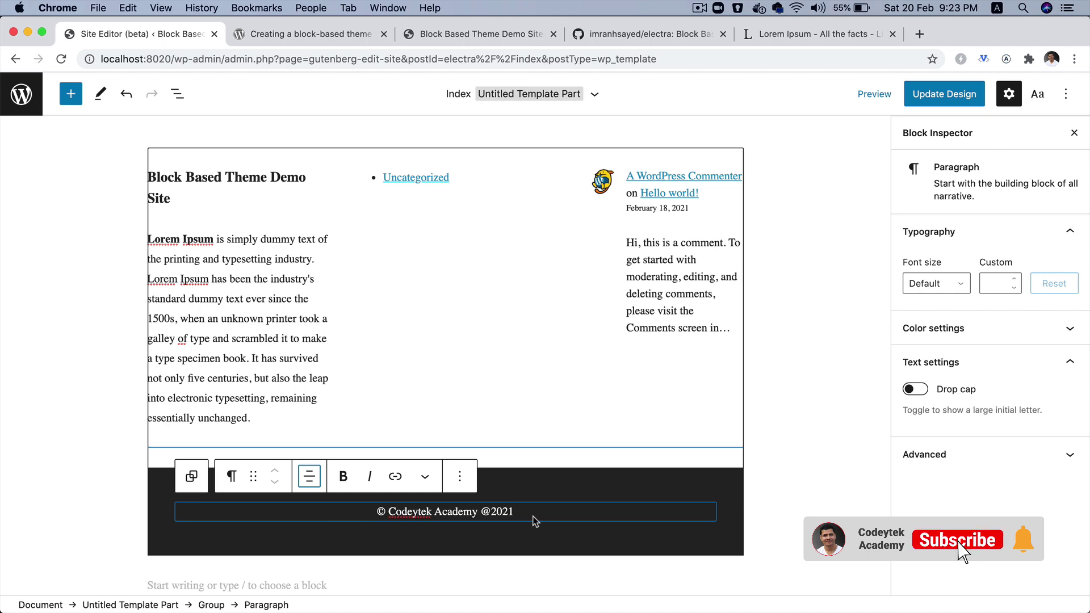
Save the design changes, including both the Index template and the Footer template part
scroll(533, 521, up, 5)
scroll(500, 493, down, 2)
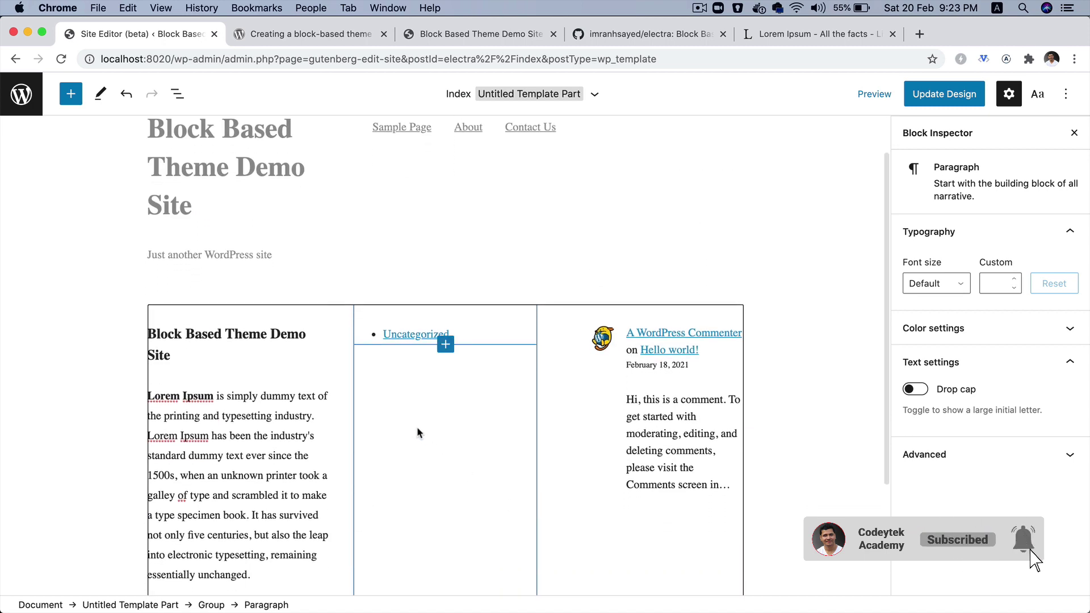
scroll(348, 425, down, 5)
scroll(349, 425, up, 7)
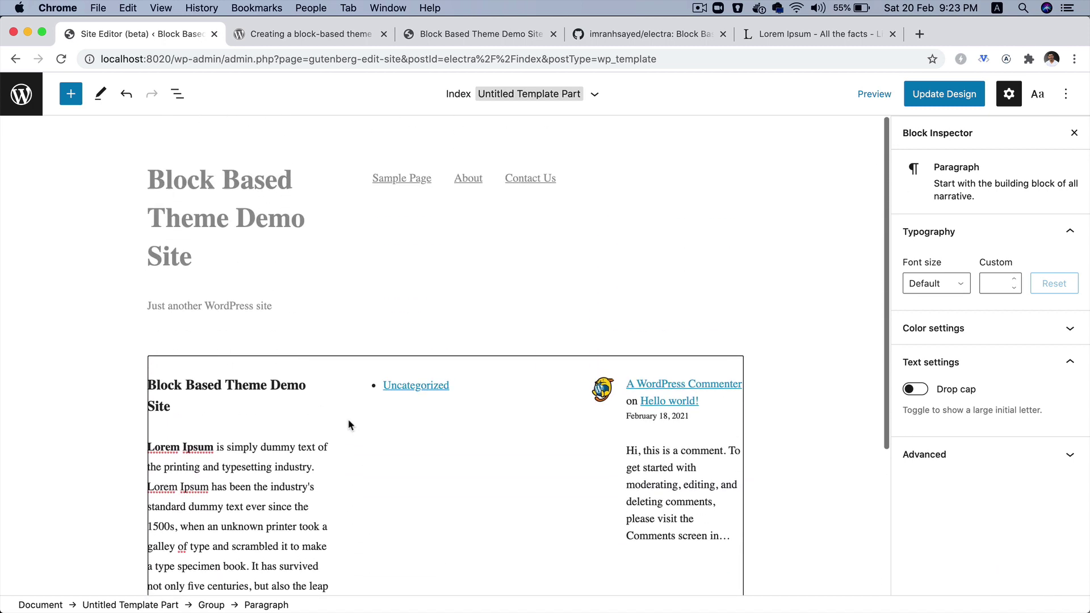
click(935, 92)
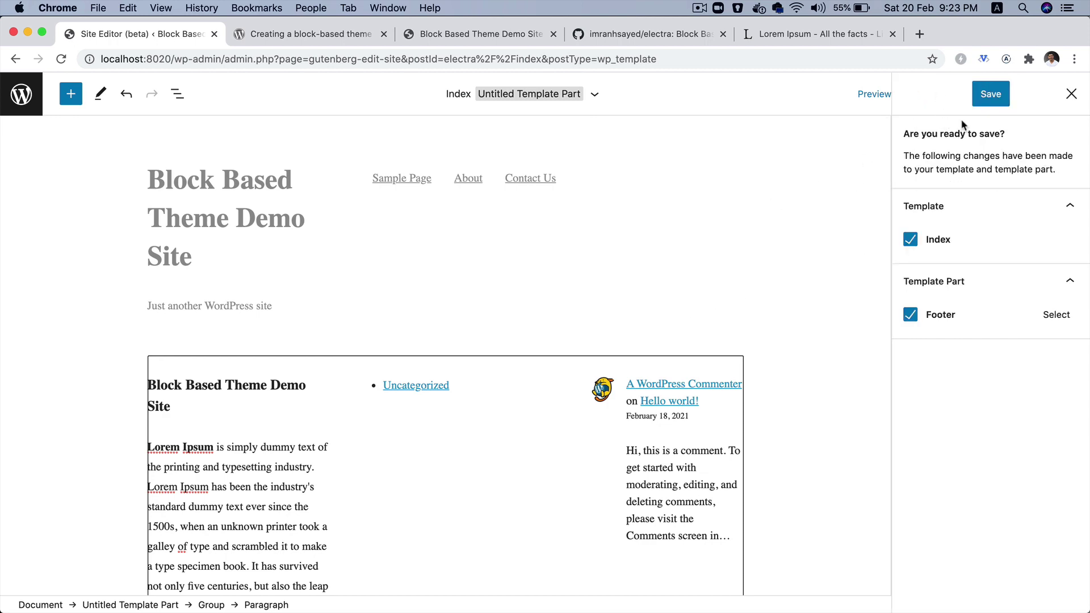
click(1045, 327)
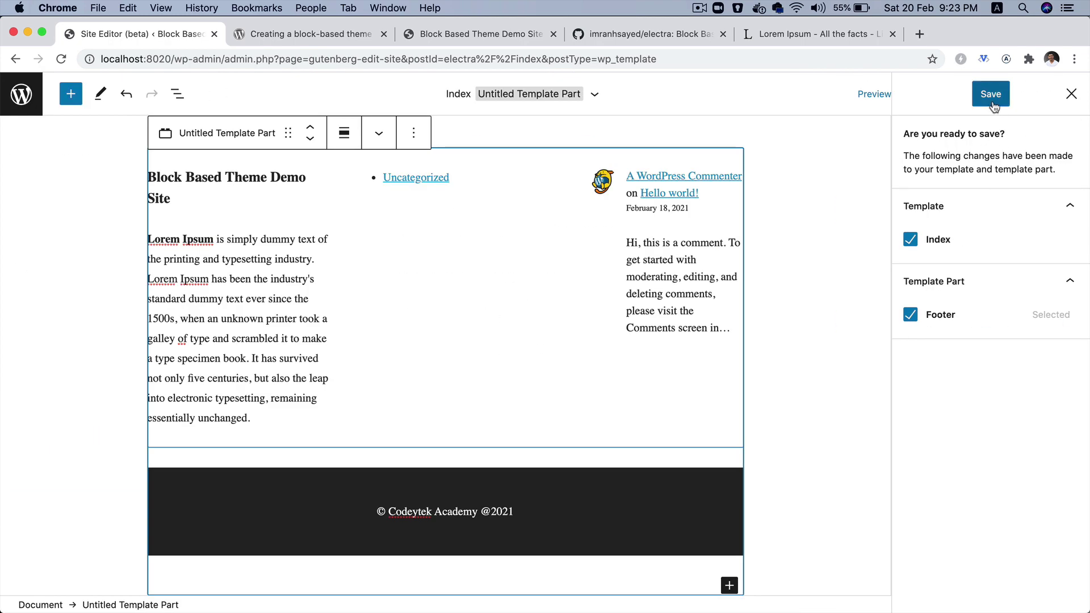
click(995, 103)
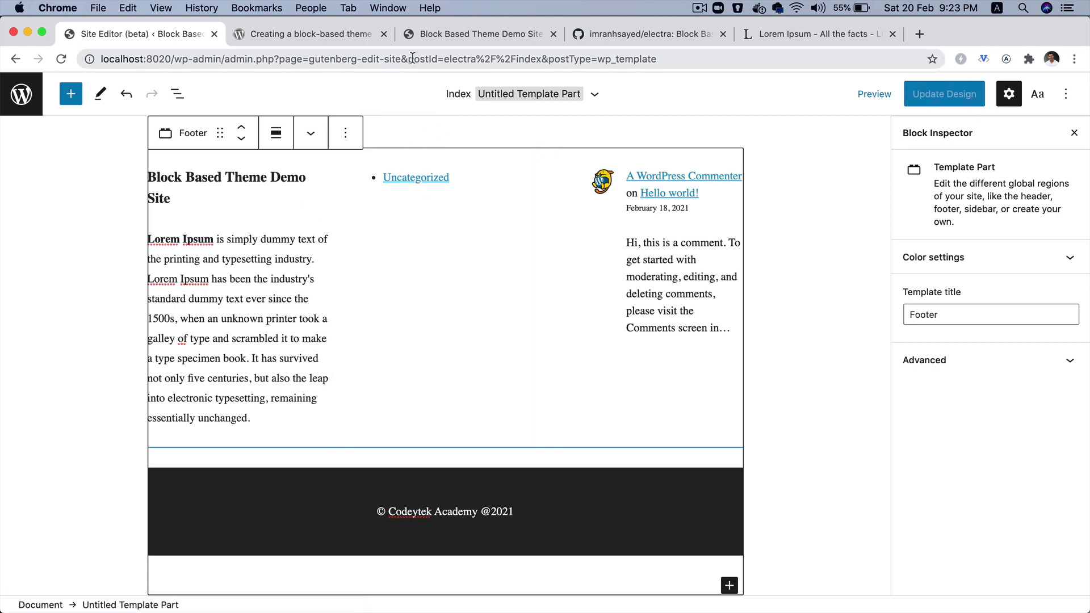
Reload the live demo site to check the three-column footer with its dark copyright bar
click(481, 35)
key(super+r)
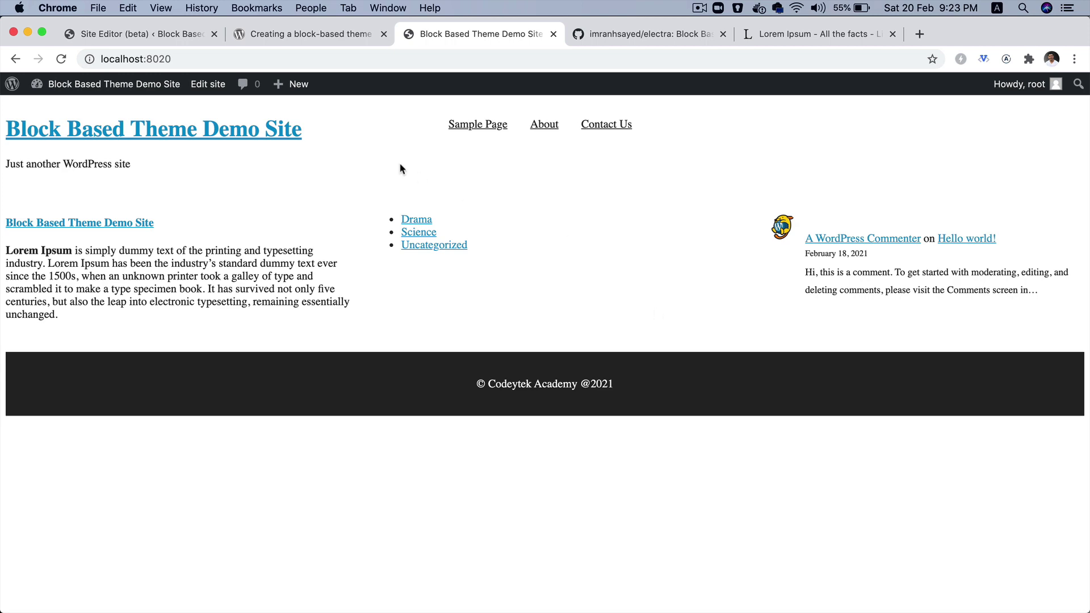
Replace the middle footer column's Categories block with a Tag Cloud block
click(149, 35)
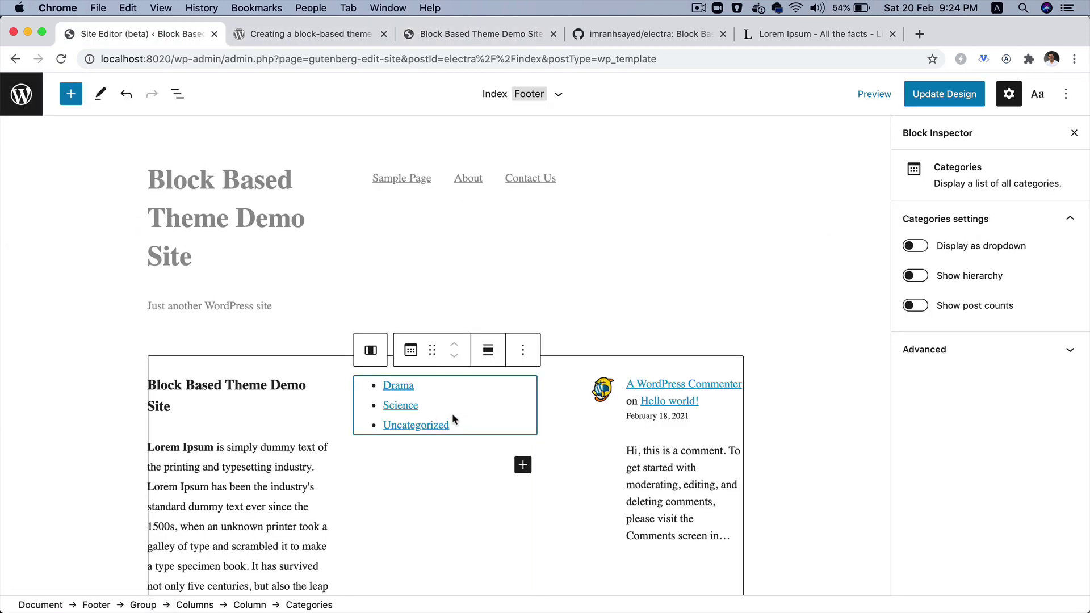
click(537, 362)
click(552, 308)
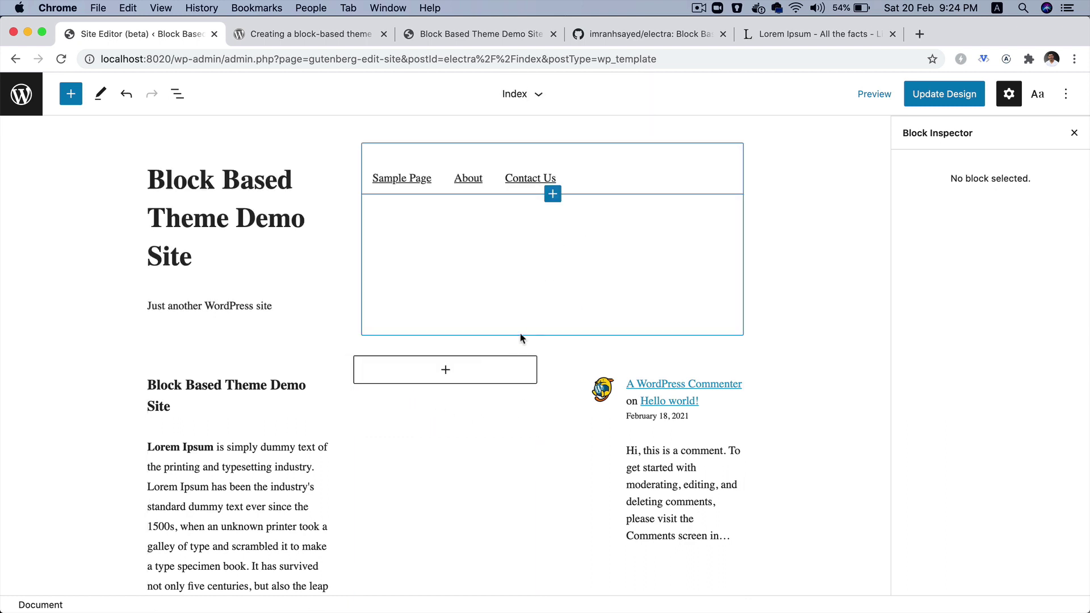
click(446, 371)
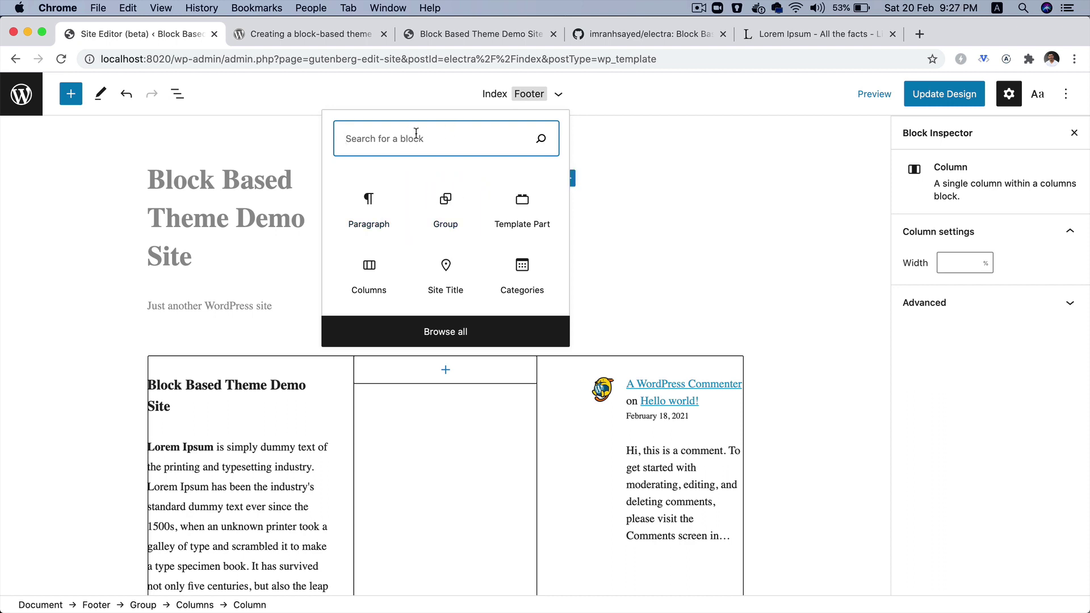
text(tag)
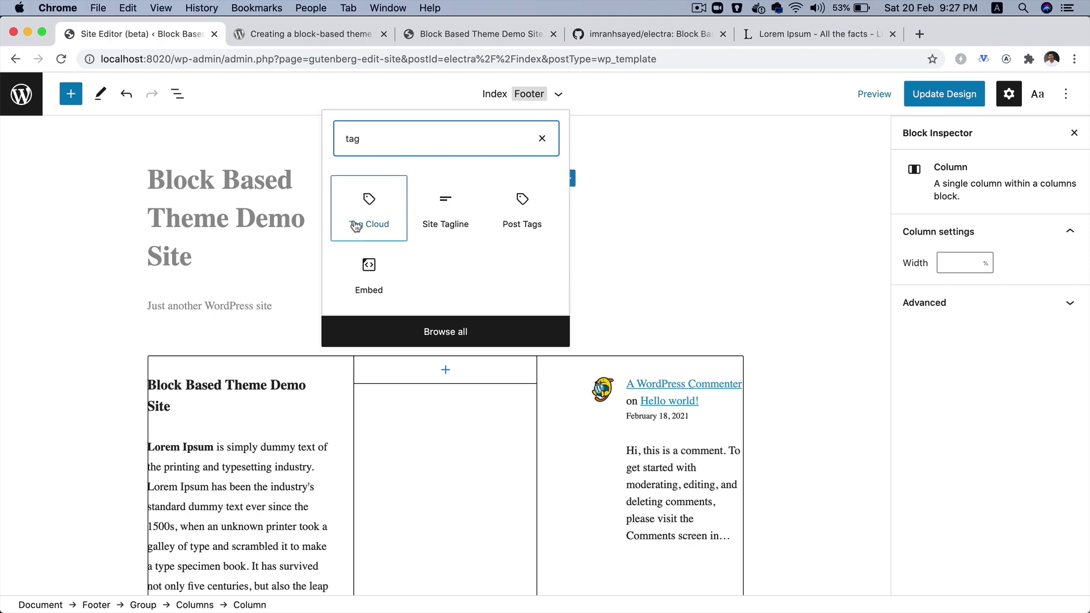
click(382, 219)
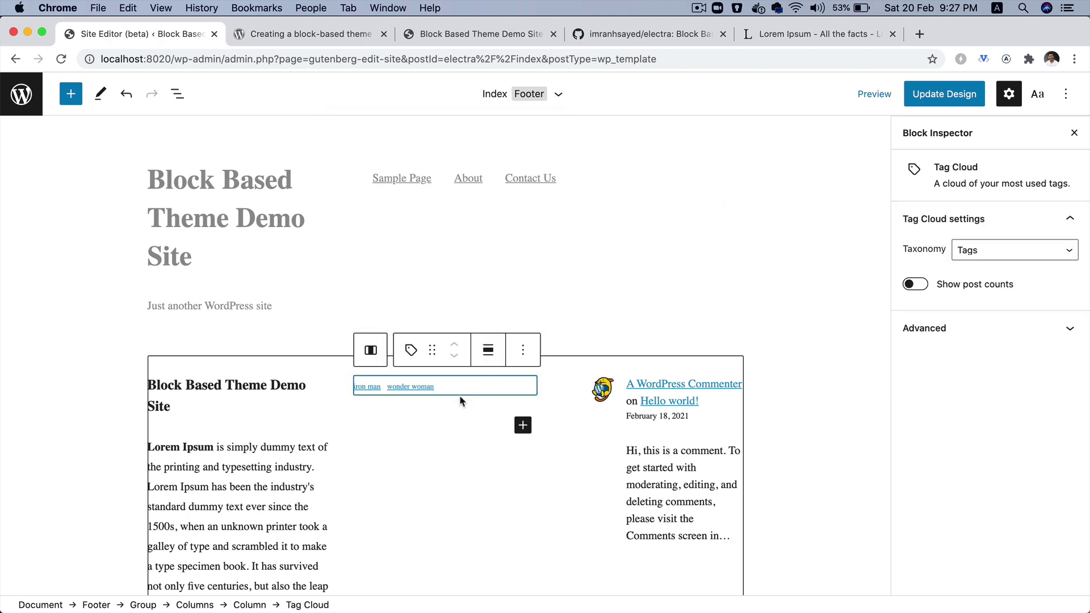
Save the Footer template part and reload the live site to view the tag cloud
scroll(413, 406, up, 5)
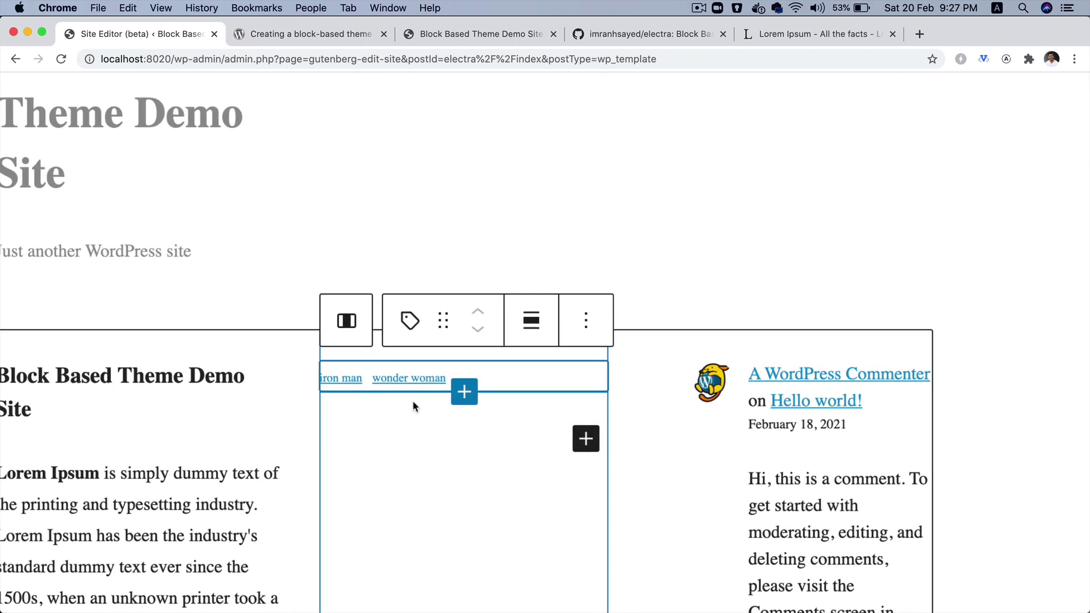
scroll(413, 406, down, 5)
click(959, 94)
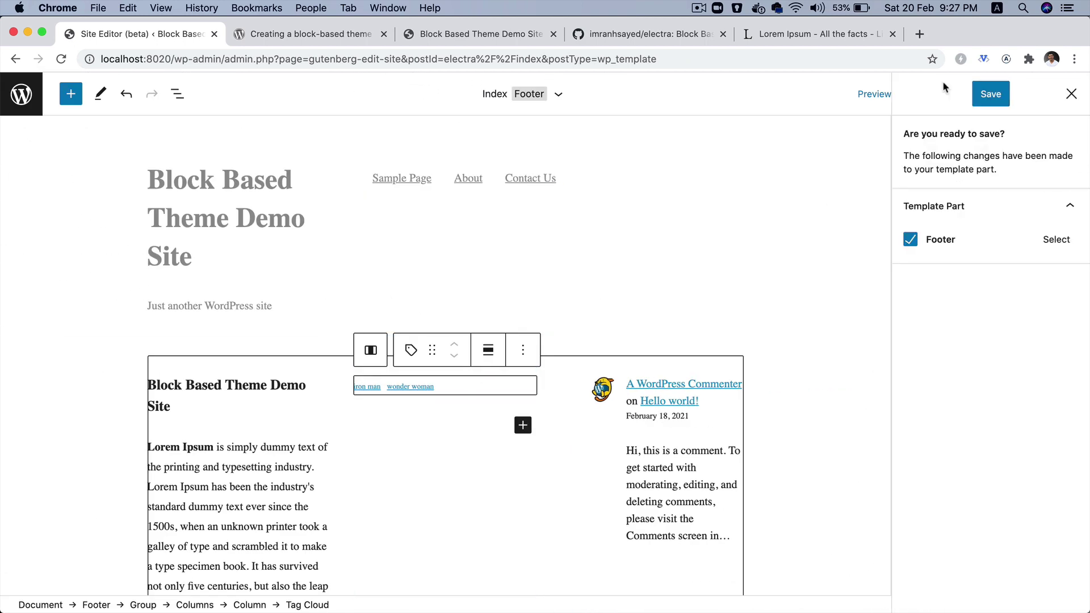
click(980, 97)
click(537, 36)
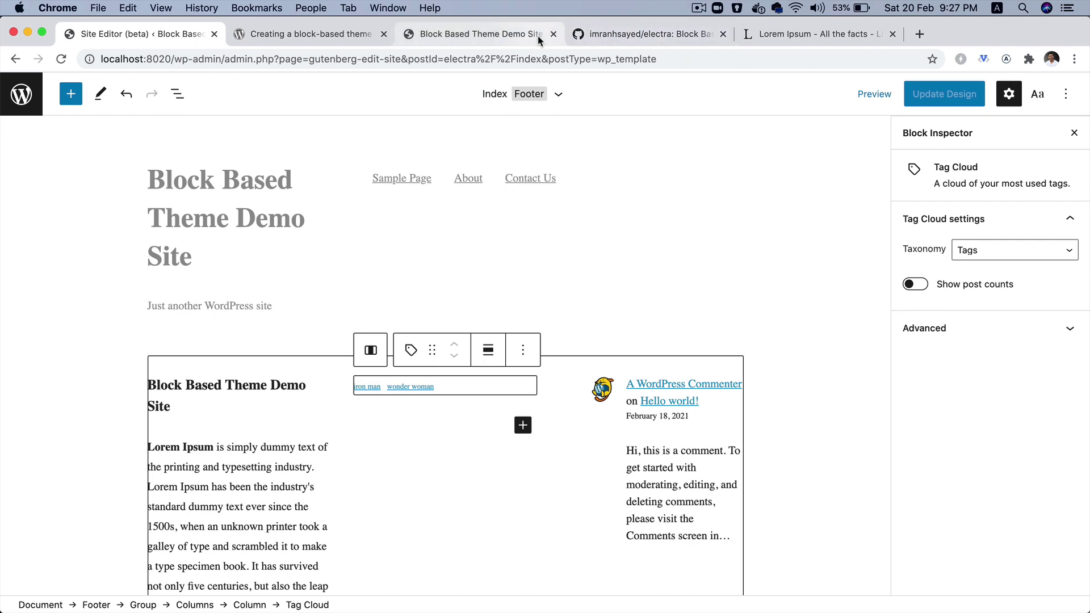
key(super+r)
scroll(399, 231, up, 5)
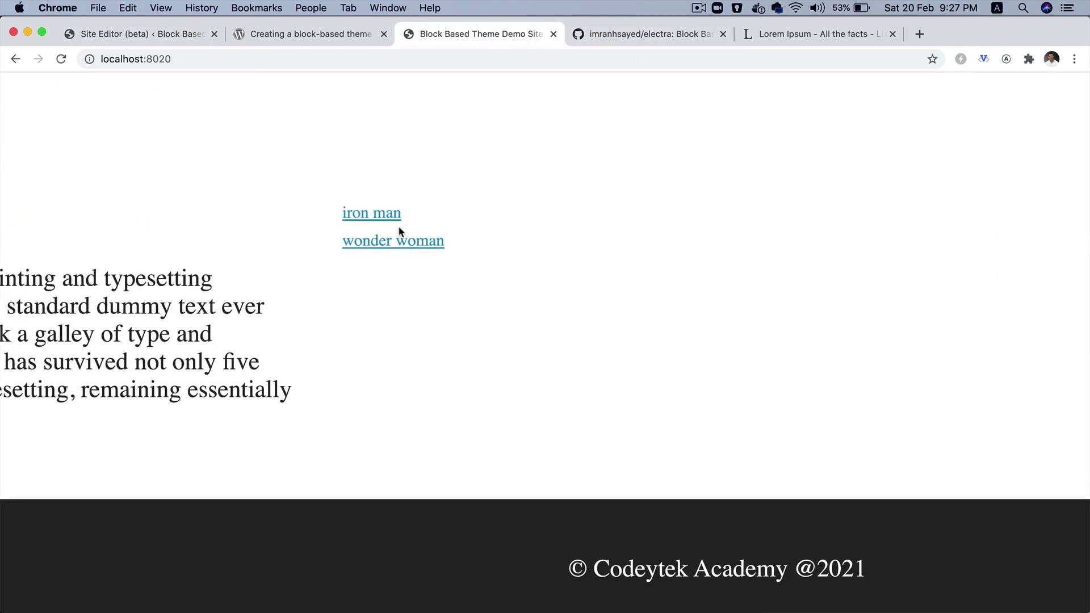
scroll(400, 231, down, 5)
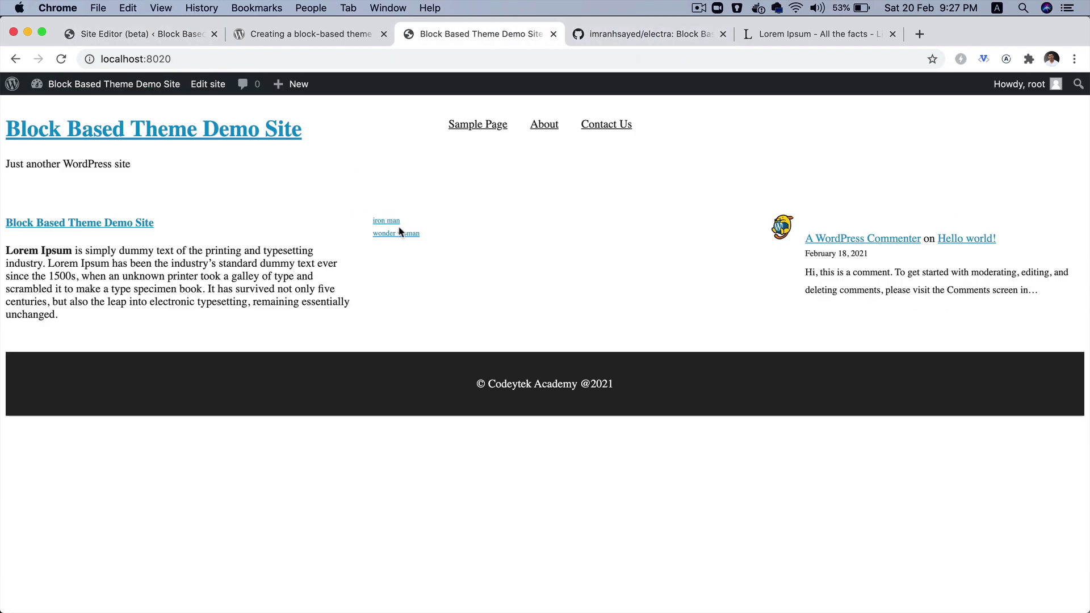
Go back to the Site Editor showing the Footer part with its iron man / wonder woman Tag Cloud
click(141, 35)
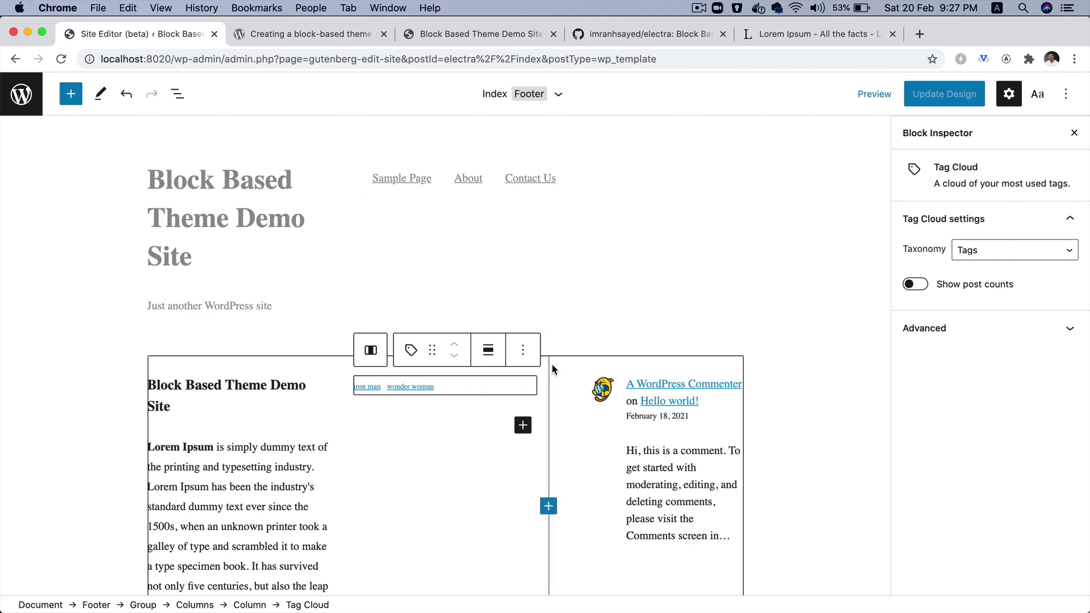